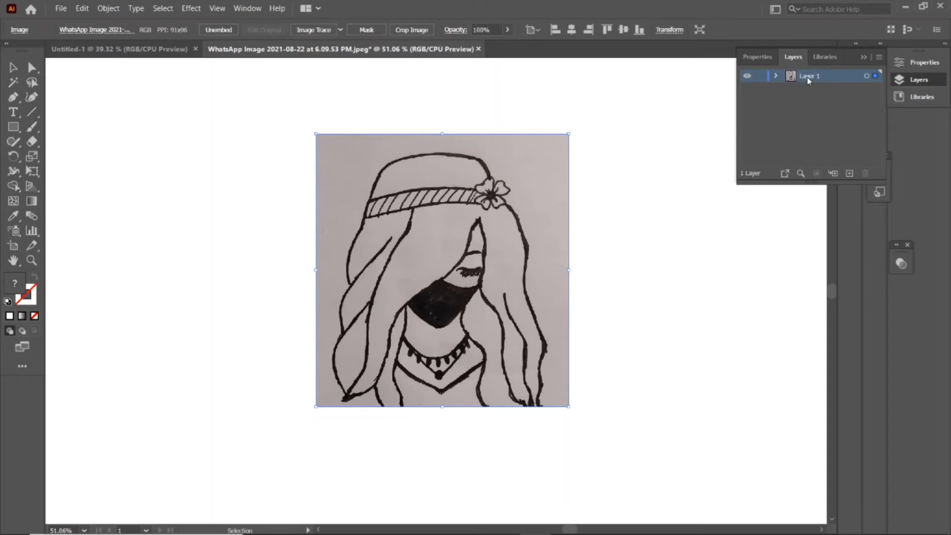
# - Make the sketch layer a template with images dimmed to 50%, and add a new layer above it
pyautogui.doubleClick(842, 76)
pyautogui.click(436, 268)
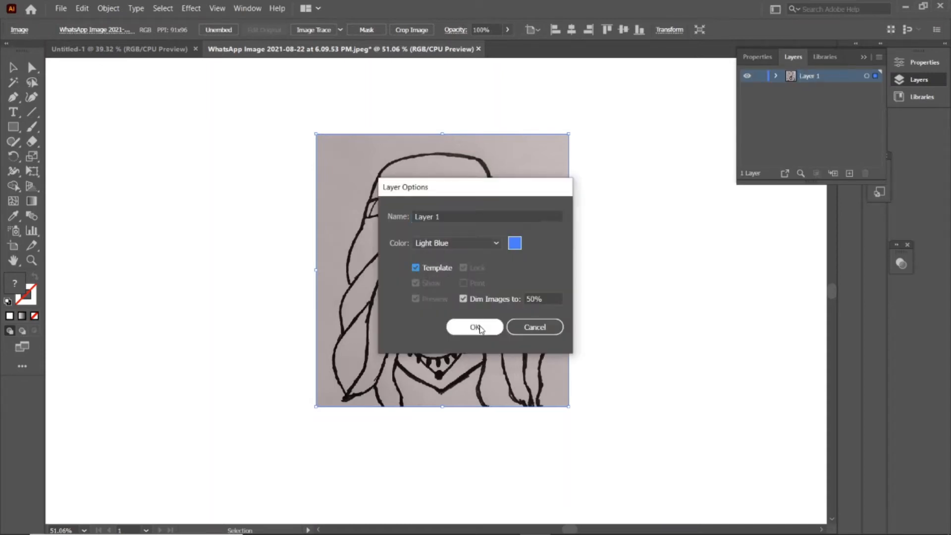
pyautogui.click(474, 327)
pyautogui.click(849, 174)
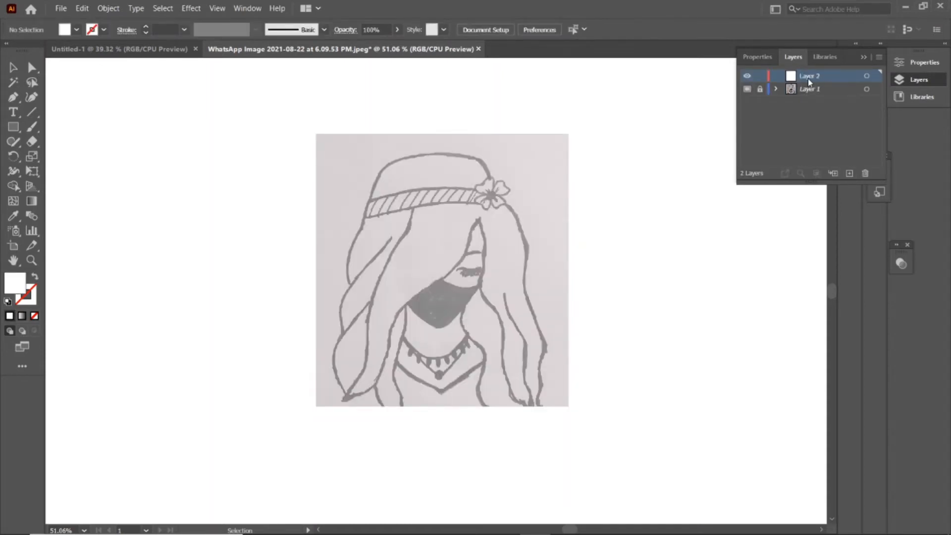
# - Trace the headband's lower edge from the flower to its left end with the Curvature tool
pyautogui.click(31, 97)
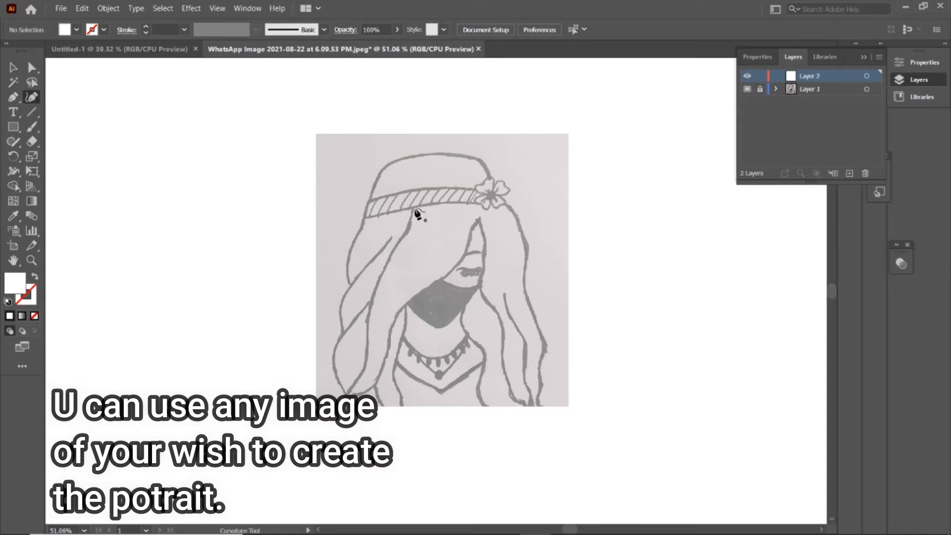
pyautogui.click(477, 203)
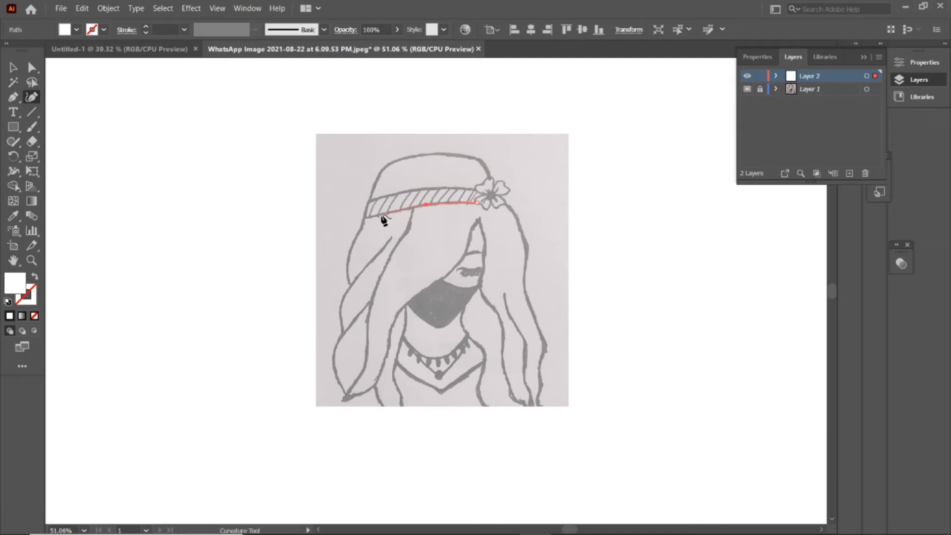
pyautogui.click(366, 219)
pyautogui.press('Escape')
pyautogui.click(404, 208)
pyautogui.click(382, 214)
pyautogui.click(373, 217)
pyautogui.click(365, 216)
# - Continue the headband path around its left end and along the upper edge back to the flower
pyautogui.click(369, 201)
pyautogui.click(384, 197)
pyautogui.hotkey('ctrl', 'z')
pyautogui.click(375, 199)
pyautogui.click(387, 195)
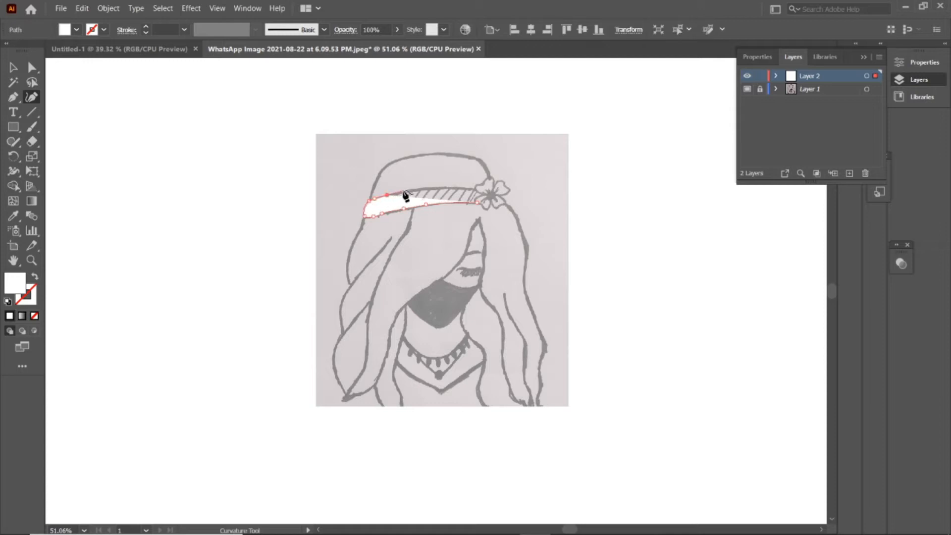
pyautogui.click(402, 191)
pyautogui.click(424, 188)
pyautogui.click(447, 188)
pyautogui.click(469, 188)
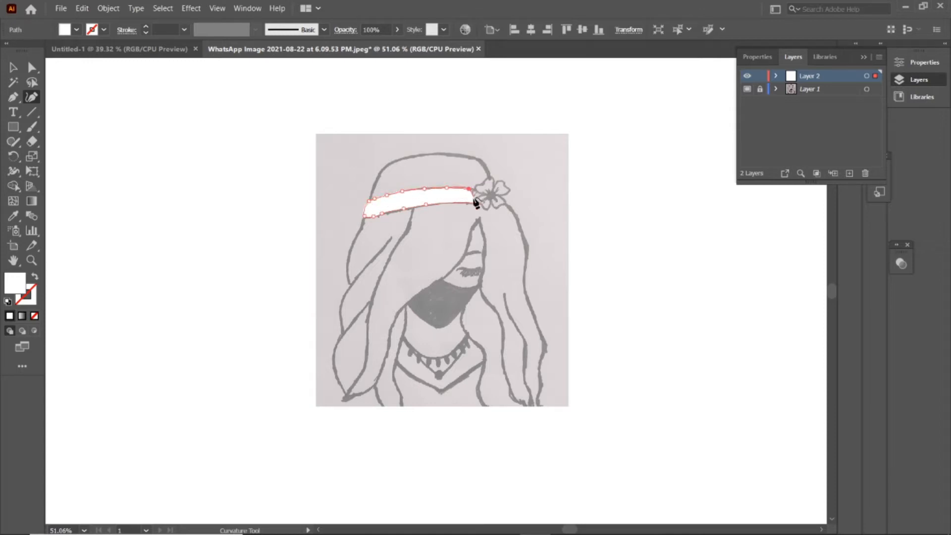
pyautogui.click(475, 189)
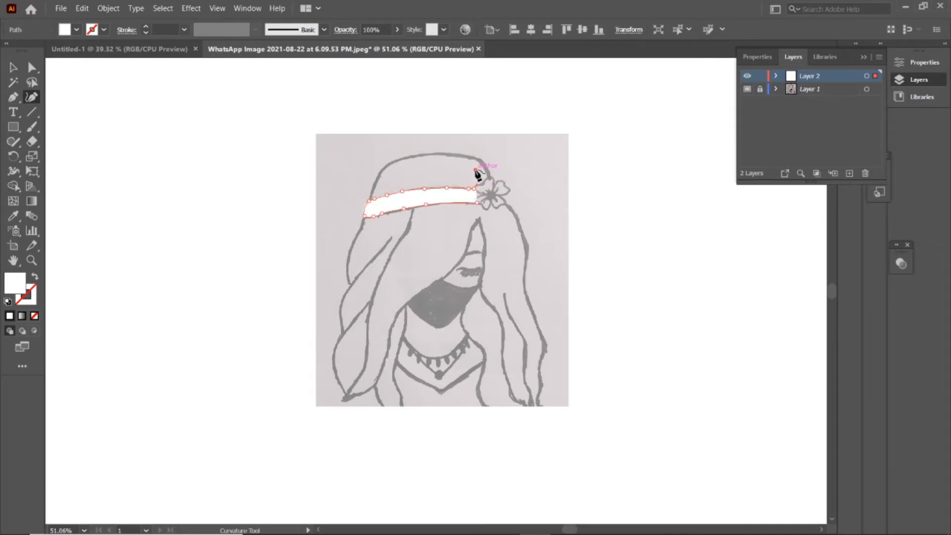
# - Swap the headband path's fill and stroke to give it no fill and a white outline, and refine its left corner
pyautogui.click(365, 218)
pyautogui.click(35, 276)
pyautogui.press('v')
pyautogui.click(318, 220)
pyautogui.click(32, 98)
pyautogui.click(365, 217)
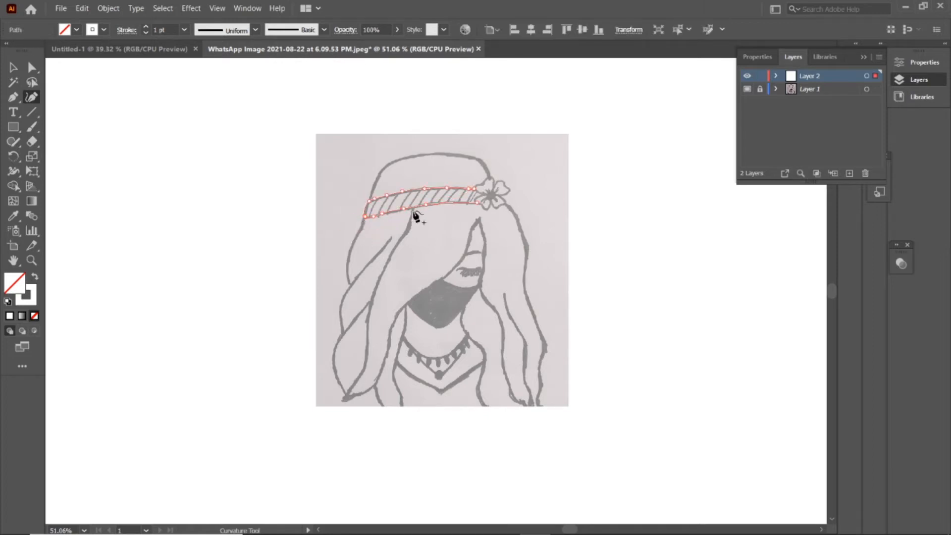
# - Trace the large front hair section from the peak beside the eye, around its lower tip and up to the headband
pyautogui.click(478, 219)
pyautogui.click(413, 212)
pyautogui.press('Escape')
# - Trace the outer strand of the left hair from below the headband down to the pointed hair tip
pyautogui.click(391, 237)
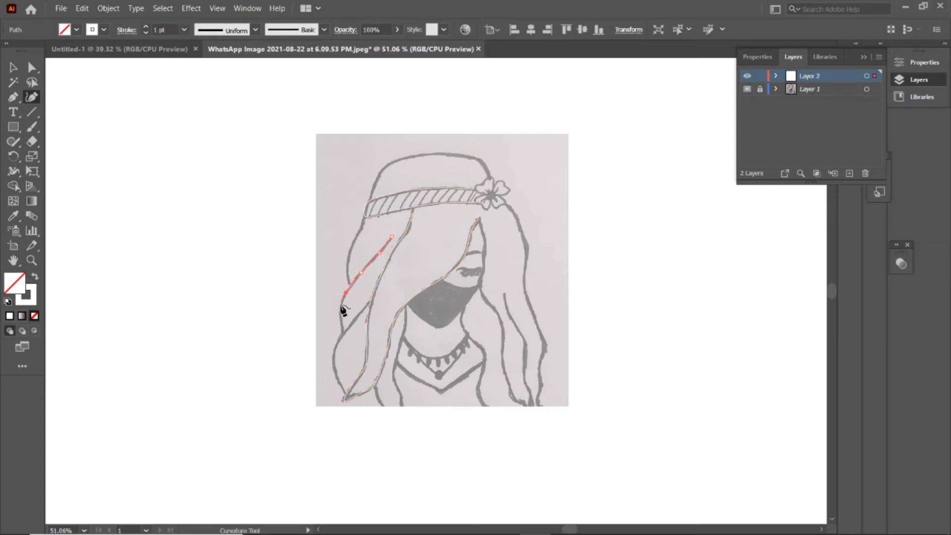
pyautogui.click(344, 334)
pyautogui.click(345, 392)
pyautogui.press('Escape')
pyautogui.click(346, 393)
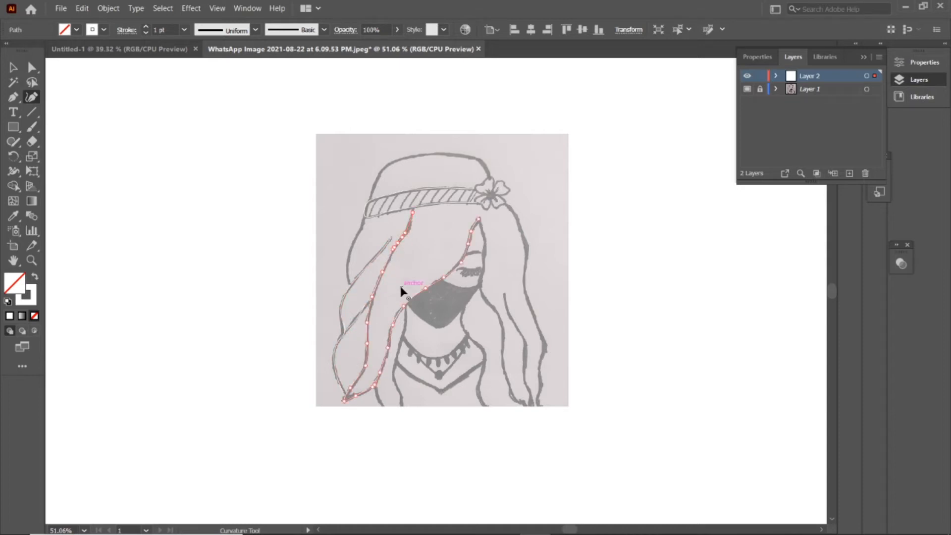
# - Trace the upper left outer edge of the hair up to the headband's left end
pyautogui.click(349, 283)
pyautogui.click(347, 262)
pyautogui.click(351, 244)
pyautogui.click(363, 221)
pyautogui.click(364, 217)
pyautogui.click(361, 227)
# - Trace the crown of the head from the headband's left end over to the flower
pyautogui.click(364, 217)
pyautogui.click(378, 179)
pyautogui.click(451, 154)
pyautogui.click(479, 158)
pyautogui.click(489, 177)
pyautogui.press('Escape')
# - Trace the outer edge of the right hair below the flower and the inner strand beside it
pyautogui.click(506, 204)
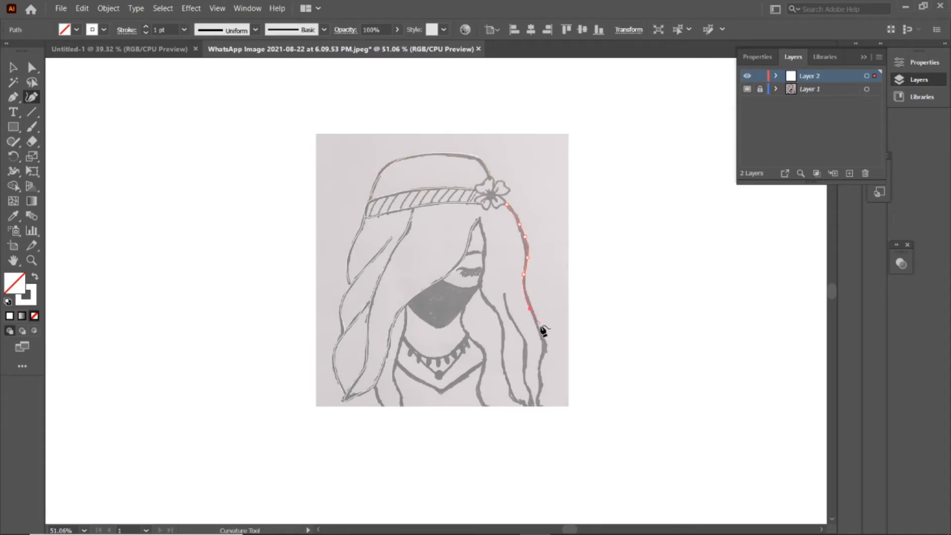
pyautogui.press('Escape')
pyautogui.click(503, 295)
pyautogui.click(525, 349)
pyautogui.click(526, 370)
pyautogui.press('Escape')
# - Trace the face-side edge of the right hair from the sketch's lower edge up to the peak above the eye
pyautogui.click(480, 220)
pyautogui.click(525, 403)
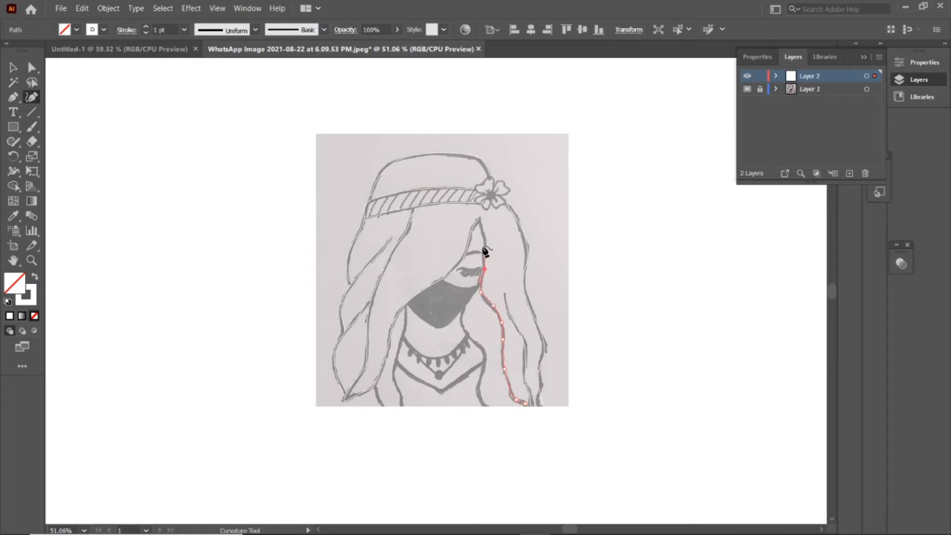
pyautogui.click(478, 219)
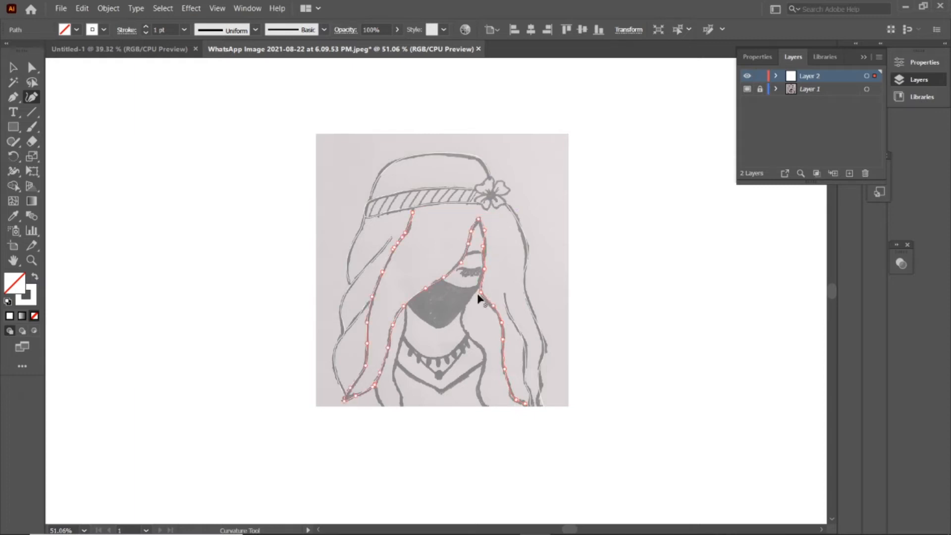
pyautogui.keyDown('ctrl'); pyautogui.click(418, 296); pyautogui.keyUp('ctrl')
# - Trace the mask's lower outline from the left hair edge around the chin to the right hair edge
pyautogui.click(408, 304)
pyautogui.hotkey('ctrl', '+')
pyautogui.hotkey('ctrl', '+')
pyautogui.click(381, 286)
pyautogui.click(395, 300)
pyautogui.click(437, 330)
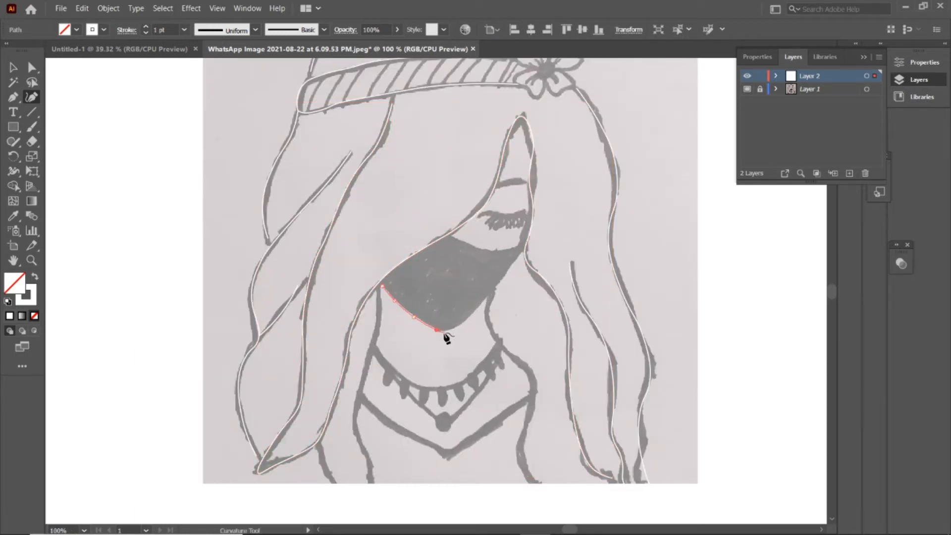
pyautogui.hotkey('ctrl', 'z')
pyautogui.click(448, 329)
pyautogui.click(487, 294)
pyautogui.click(511, 268)
# - Trace the mask's upper edge beneath the eye, between the two hair edges
pyautogui.click(453, 237)
pyautogui.keyDown('ctrl'); pyautogui.click(461, 240); pyautogui.keyUp('ctrl')
pyautogui.hotkey('ctrl', 'z')
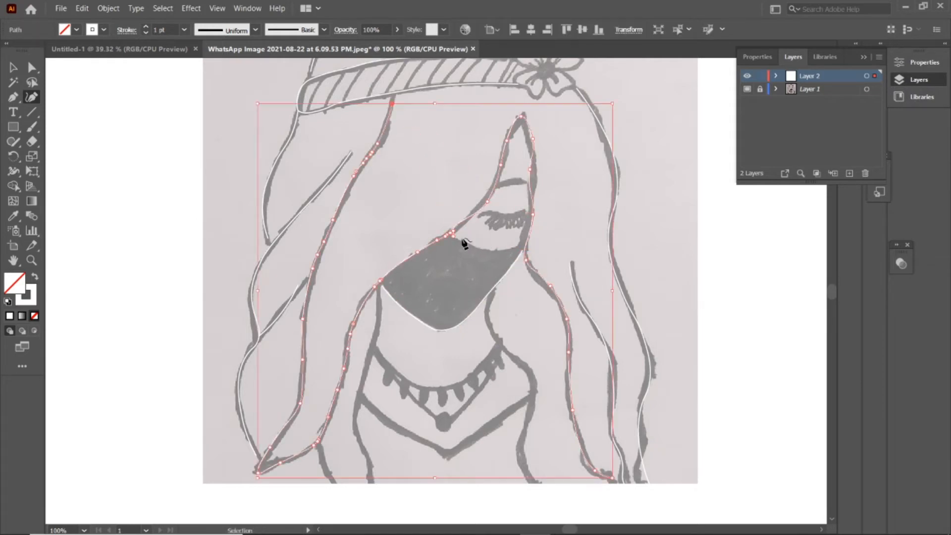
pyautogui.click(518, 245)
pyautogui.click(501, 249)
pyautogui.click(456, 239)
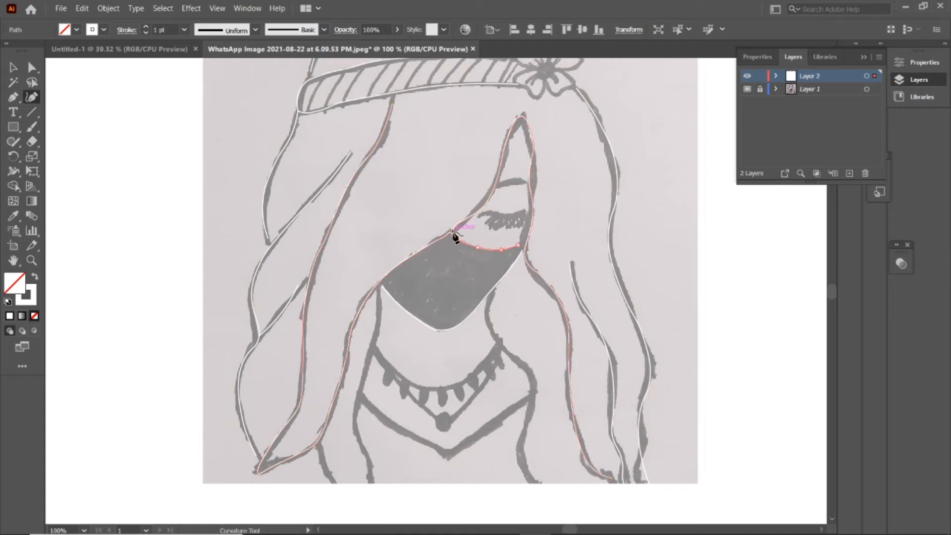
# - Trace the closed eyelid line and the eyebrow above it
pyautogui.click(479, 217)
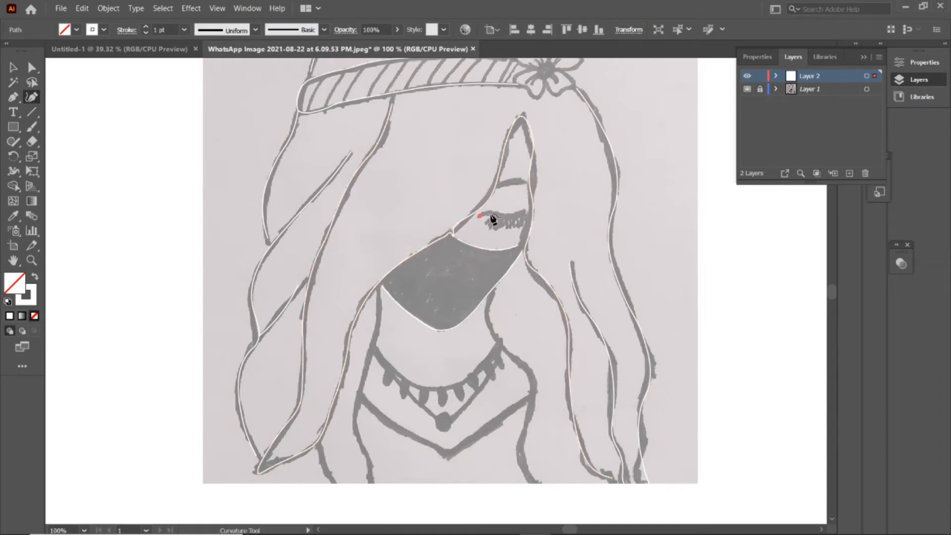
pyautogui.press('Escape')
pyautogui.click(496, 188)
pyautogui.click(510, 185)
pyautogui.click(525, 184)
pyautogui.click(528, 186)
# - Trace the left neck and body line from the mask down to the sketch's lower edge
pyautogui.scroll(-3, 463, 286)
pyautogui.press('Escape')
pyautogui.click(381, 196)
pyautogui.click(380, 213)
pyautogui.click(379, 241)
pyautogui.click(369, 364)
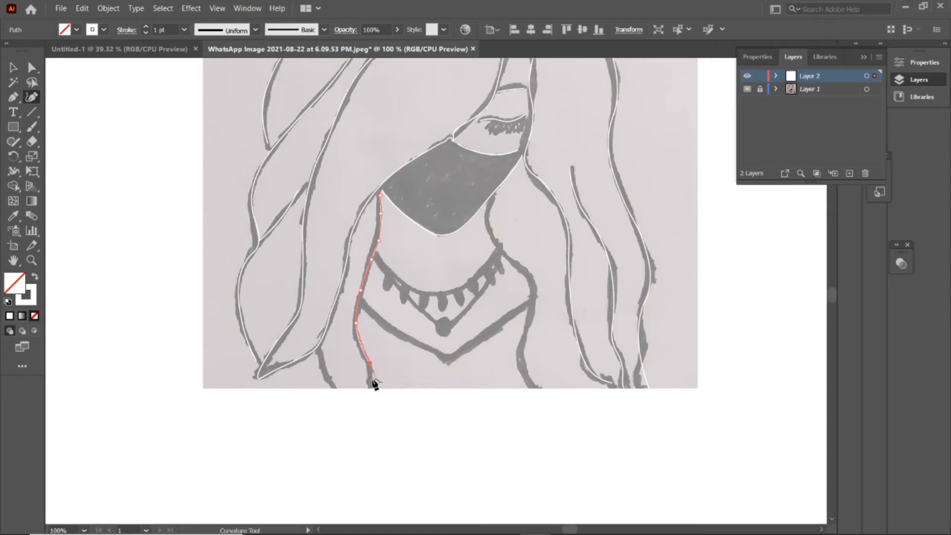
pyautogui.press('Escape')
# - Trace the short shoulder line below the left hair section down to the sketch's lower edge
pyautogui.click(321, 349)
pyautogui.click(328, 367)
pyautogui.click(338, 388)
pyautogui.press('Escape')
pyautogui.click(360, 308)
pyautogui.click(384, 328)
pyautogui.click(425, 350)
pyautogui.click(444, 364)
pyautogui.press('Delete')
pyautogui.press('Delete')
# - Trace the left half of the V-shaped neckline from the left neck line to its lowest point
pyautogui.click(362, 308)
pyautogui.click(383, 328)
pyautogui.click(408, 345)
pyautogui.click(428, 353)
pyautogui.click(447, 364)
pyautogui.click(456, 357)
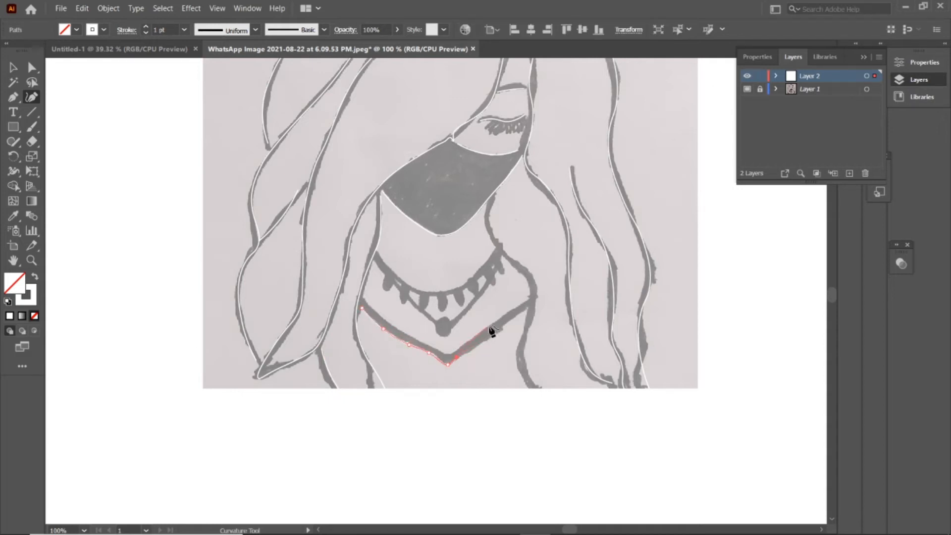
pyautogui.press('Escape')
# - Trace the right half of the V-shaped neckline and continue down the right body line to the sketch's lower edge
pyautogui.click(448, 365)
pyautogui.click(459, 358)
pyautogui.click(475, 346)
pyautogui.click(496, 331)
pyautogui.click(511, 318)
pyautogui.click(528, 306)
pyautogui.click(521, 340)
pyautogui.click(515, 358)
pyautogui.click(528, 388)
pyautogui.press('Escape')
pyautogui.keyDown('ctrl'); pyautogui.click(161, 146); pyautogui.keyUp('ctrl')
pyautogui.click(496, 193)
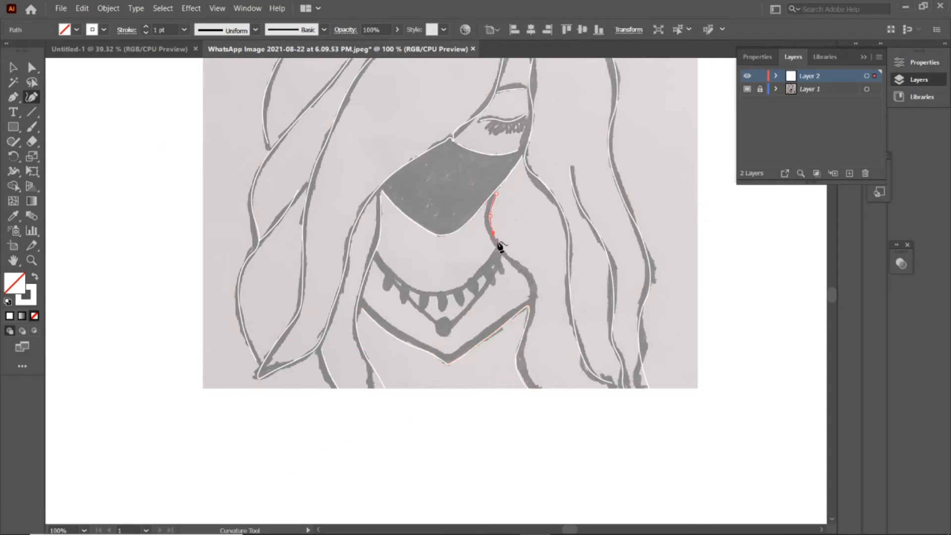
pyautogui.hotkey('ctrl', 'z')
pyautogui.hotkey('ctrl', 'z')
pyautogui.hotkey('ctrl', 'z')
pyautogui.hotkey('ctrl', 'z')
# - Trace the right neck and shoulder line from the mask down to the end of the V-shaped neckline
pyautogui.click(487, 205)
pyautogui.click(489, 229)
pyautogui.click(530, 294)
pyautogui.click(528, 305)
# - Set the stroke of all traced lines to 4 pt and its colour to hex 0C0C0C
pyautogui.scroll(5, 631, 448)
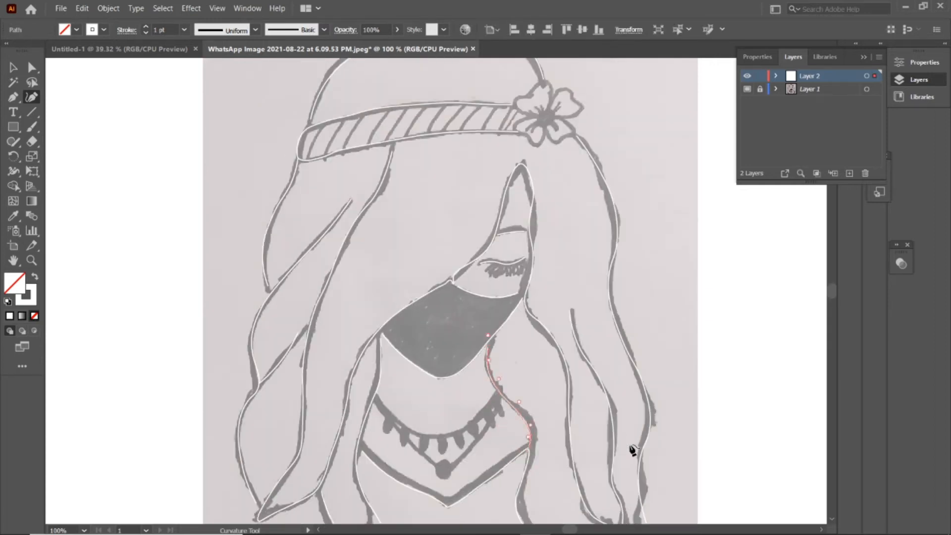
pyautogui.press('v')
pyautogui.hotkey('ctrl', 'a')
pyautogui.click(146, 27)
pyautogui.click(146, 27)
pyautogui.click(146, 26)
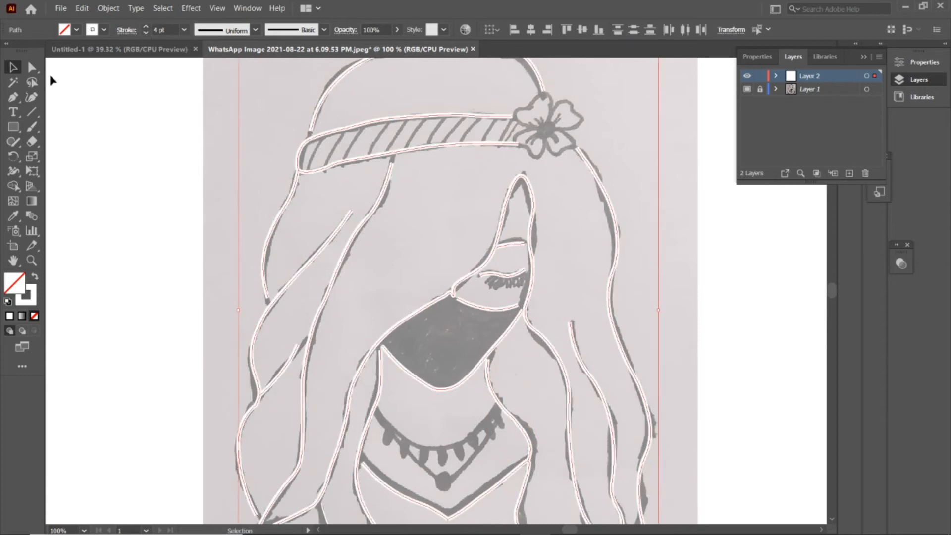
pyautogui.doubleClick(26, 295)
pyautogui.click(629, 194)
# - Close the gaps at the left end of the V-shaped neckline and at the left outer strand's lower tip
pyautogui.scroll(-4, 444, 327)
pyautogui.click(31, 97)
pyautogui.keyDown('ctrl'); pyautogui.click(143, 216); pyautogui.keyUp('ctrl')
pyautogui.moveTo(363, 356); pyautogui.dragTo(357, 352)
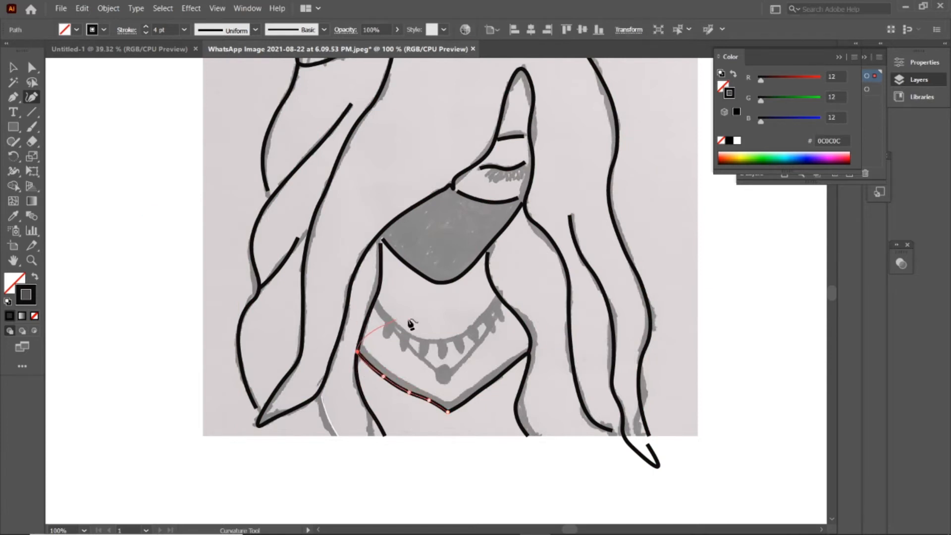
pyautogui.scroll(-1, 371, 306)
pyautogui.click(288, 357)
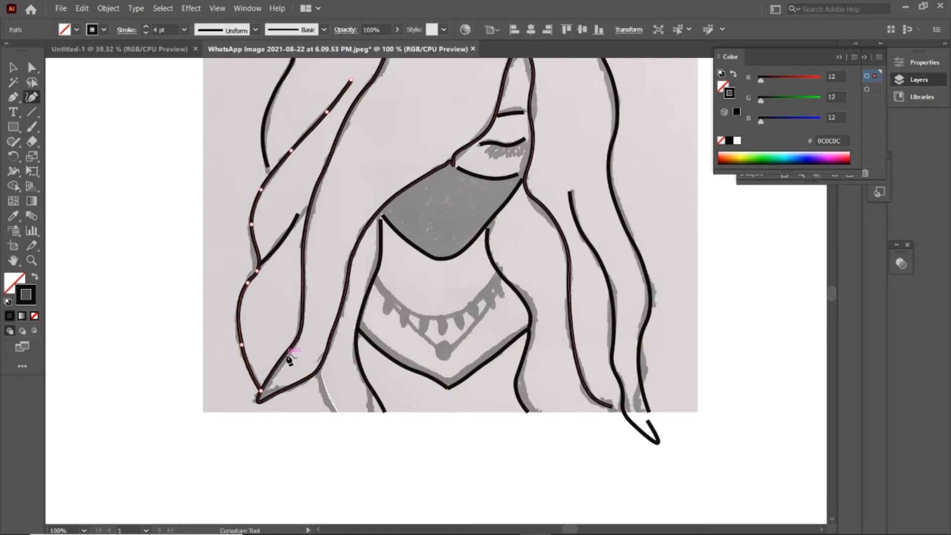
# - Close the gaps where the mask's upper edge, both neck lines and the crown outline meet their neighbouring lines
pyautogui.scroll(5, 392, 173)
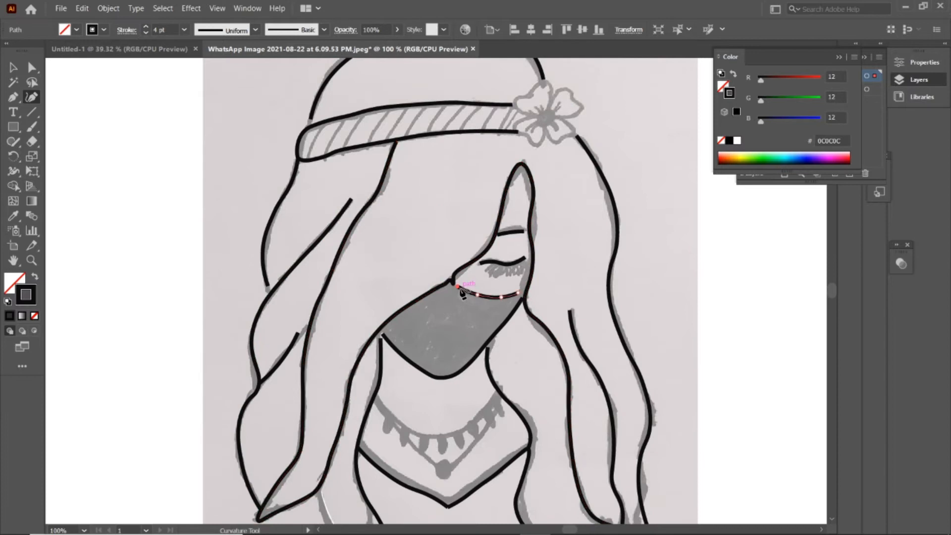
pyautogui.click(463, 294)
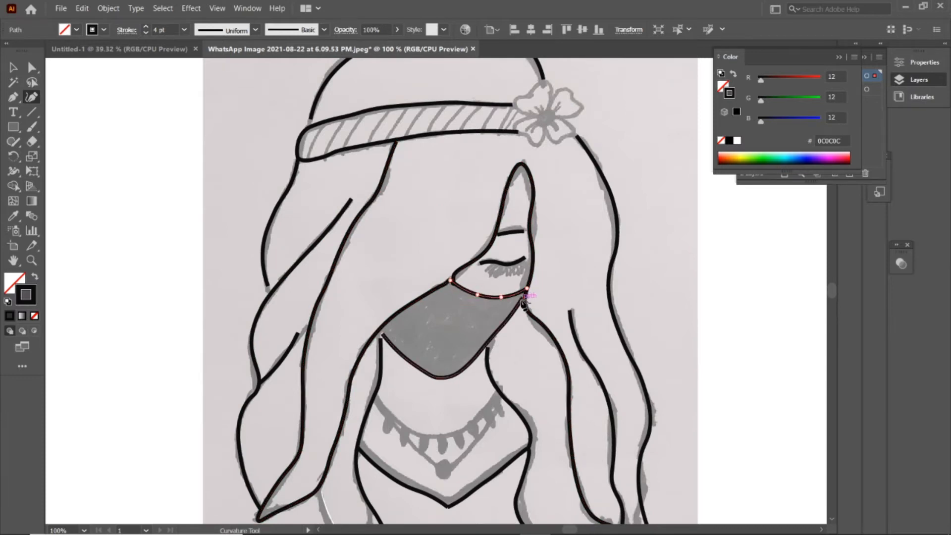
pyautogui.click(380, 339)
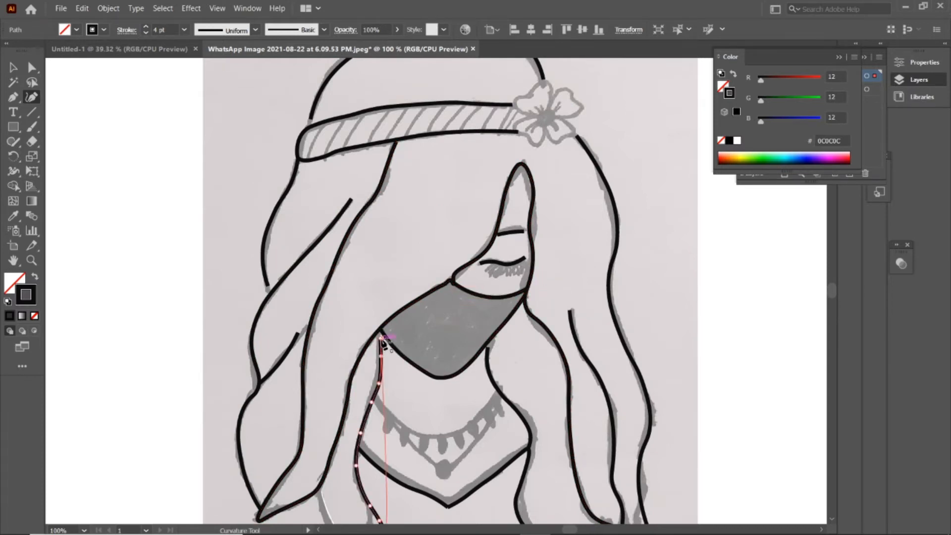
pyautogui.scroll(-3, 378, 314)
pyautogui.click(489, 279)
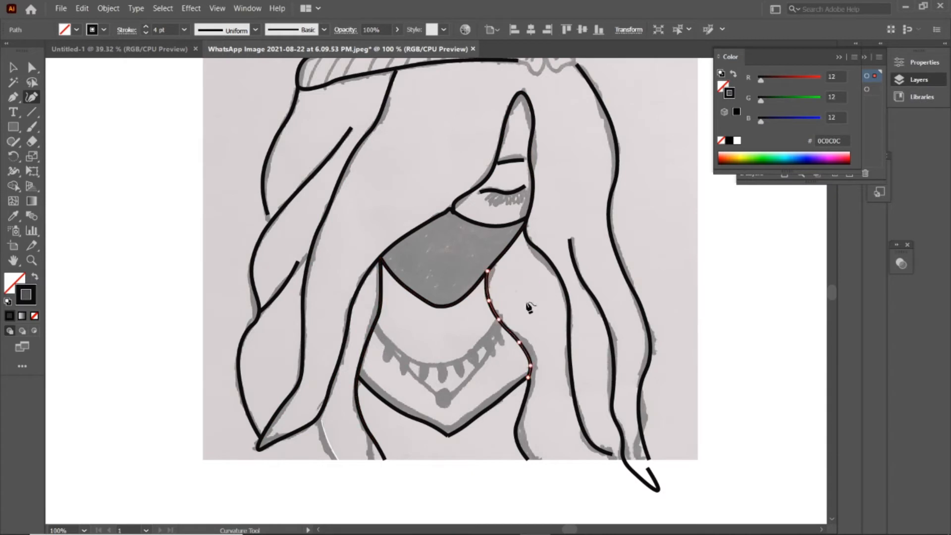
pyautogui.scroll(5, 529, 307)
pyautogui.click(310, 167)
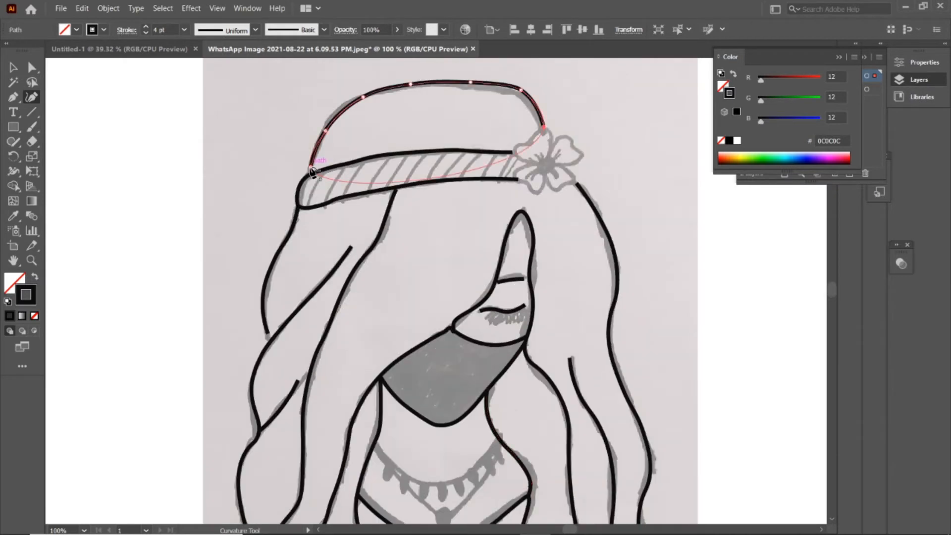
# - Trace the necklace's upper curve between the left and right neck lines
pyautogui.scroll(-8, 366, 287)
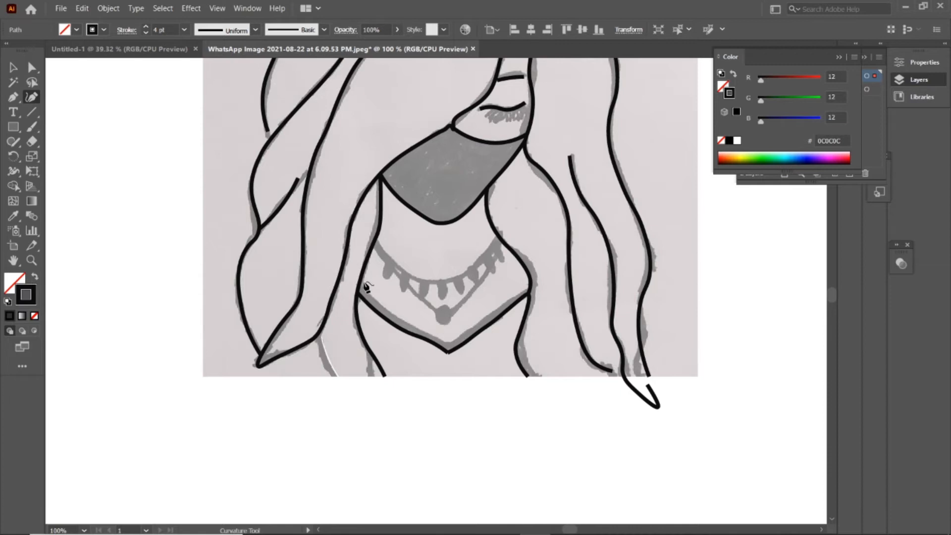
pyautogui.click(377, 241)
pyautogui.click(394, 261)
pyautogui.click(414, 276)
pyautogui.click(447, 280)
pyautogui.click(499, 236)
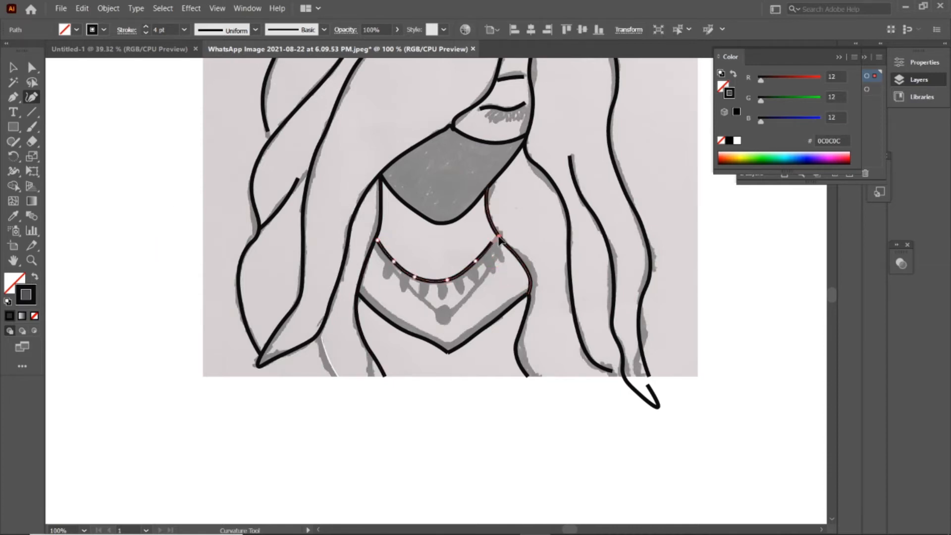
pyautogui.click(160, 132)
pyautogui.press('Escape')
pyautogui.click(378, 232)
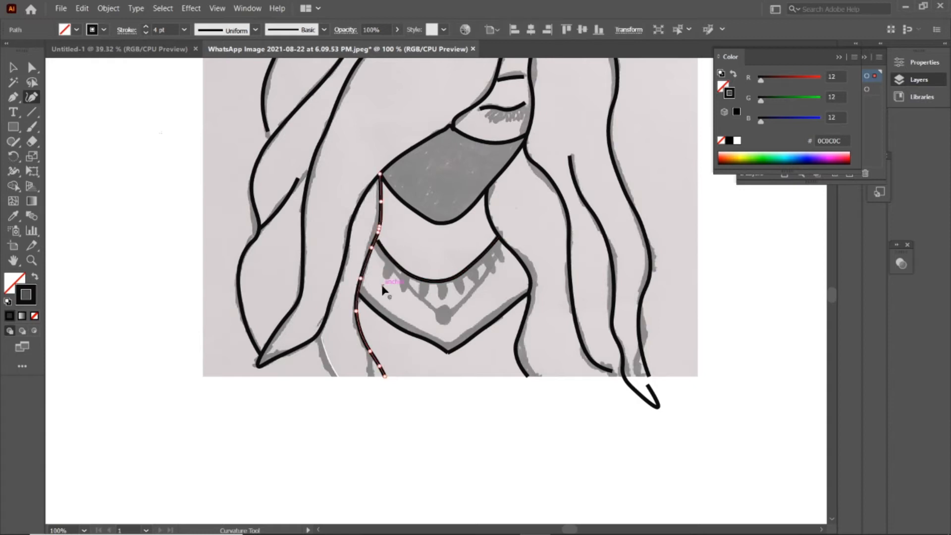
# - Trace the necklace's lower left strand from the left neck line down to the pendant
pyautogui.click(377, 250)
pyautogui.click(390, 269)
pyautogui.click(410, 287)
pyautogui.click(434, 309)
pyautogui.press('Escape')
# - Trace the necklace's lower right strand from the pendant up to the right neck line, closing the gap at its upper end
pyautogui.click(454, 309)
pyautogui.click(483, 278)
pyautogui.click(494, 257)
pyautogui.press('Escape')
pyautogui.click(503, 243)
pyautogui.click(503, 290)
pyautogui.hotkey('ctrl', 'z')
pyautogui.moveTo(494, 257); pyautogui.dragTo(503, 241)
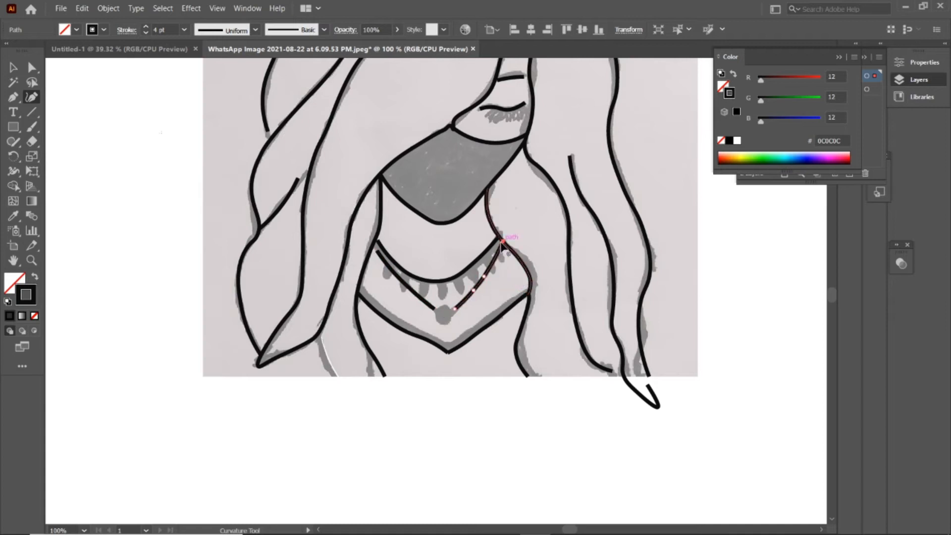
# - Draw a small narrow ellipse bead beside the sketch and place copies of it at the middle and left end of the necklace
pyautogui.moveTo(14, 126); pyautogui.dragTo(45, 156)
pyautogui.moveTo(127, 236)
pyautogui.mouseDown()
pyautogui.moveTo(135, 251)
pyautogui.moveTo(123, 270)
pyautogui.moveTo(160, 259)
pyautogui.moveTo(176, 274)
pyautogui.moveTo(166, 285)
pyautogui.mouseUp()
pyautogui.press('v')
pyautogui.hotkey('ctrl', 'c')
pyautogui.hotkey('ctrl', 'v')
pyautogui.moveTo(438, 300)
pyautogui.mouseDown()
pyautogui.moveTo(117, 312)
pyautogui.moveTo(436, 301)
pyautogui.mouseUp()
pyautogui.hotkey('ctrl', 'v')
pyautogui.moveTo(436, 296); pyautogui.dragTo(442, 304)
pyautogui.click(175, 272)
pyautogui.moveTo(177, 279); pyautogui.dragTo(421, 291)
pyautogui.click(119, 312)
pyautogui.moveTo(124, 317); pyautogui.dragTo(118, 316)
pyautogui.hotkey('ctrl', 'c')
pyautogui.hotkey('ctrl', 'v')
pyautogui.moveTo(438, 298); pyautogui.dragTo(386, 273)
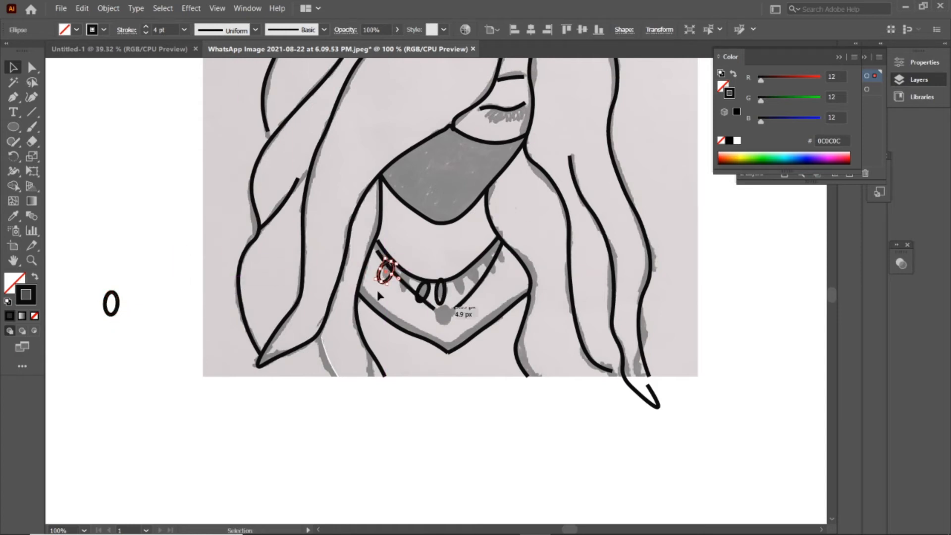
# - Add another bead copy to the necklace's left half and arrange four evenly spaced beads up to the middle
pyautogui.click(111, 303)
pyautogui.hotkey('ctrl', 'c')
pyautogui.hotkey('ctrl', 'v')
pyautogui.moveTo(388, 297); pyautogui.dragTo(333, 415)
pyautogui.click(437, 293)
pyautogui.moveTo(342, 434); pyautogui.dragTo(335, 436)
pyautogui.moveTo(335, 426); pyautogui.dragTo(450, 308)
pyautogui.click(418, 305)
pyautogui.click(426, 300)
pyautogui.moveTo(446, 301); pyautogui.dragTo(442, 304)
pyautogui.click(433, 420)
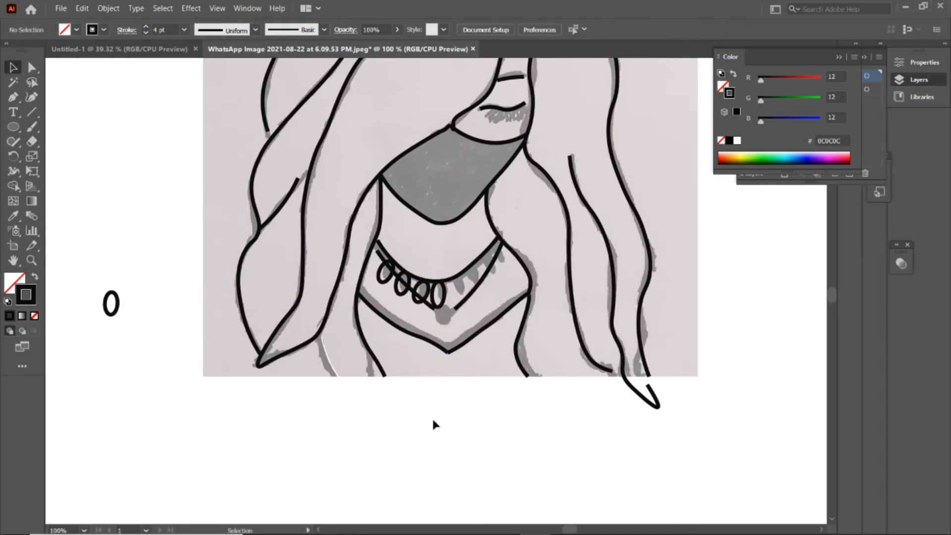
# - Place bead copies tilted the opposite way at the right end and along the necklace's right half
pyautogui.click(112, 315)
pyautogui.hotkey('ctrl', 'c')
pyautogui.hotkey('ctrl', 'v')
pyautogui.moveTo(447, 307); pyautogui.dragTo(449, 301)
pyautogui.moveTo(440, 306); pyautogui.dragTo(503, 271)
pyautogui.hotkey('ctrl', 'v')
pyautogui.moveTo(445, 307); pyautogui.dragTo(438, 295)
pyautogui.hotkey('ctrl', 'c')
pyautogui.hotkey('ctrl', 'v')
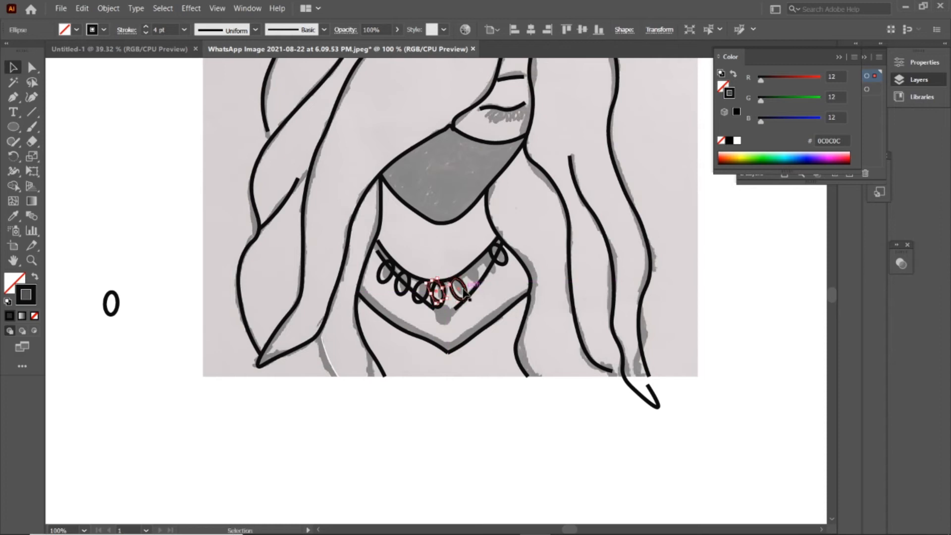
pyautogui.moveTo(439, 291); pyautogui.dragTo(475, 281)
# - Place the last tilted bead in the remaining gap near the necklace's right end
pyautogui.click(106, 309)
pyautogui.moveTo(119, 321); pyautogui.dragTo(127, 321)
pyautogui.hotkey('ctrl', 'c')
pyautogui.hotkey('ctrl', 'v')
pyautogui.moveTo(439, 294); pyautogui.dragTo(487, 271)
pyautogui.click(470, 394)
# - Draw a circle beside the sketch for the necklace pendant and pick a new stroke colour for it
pyautogui.click(13, 127)
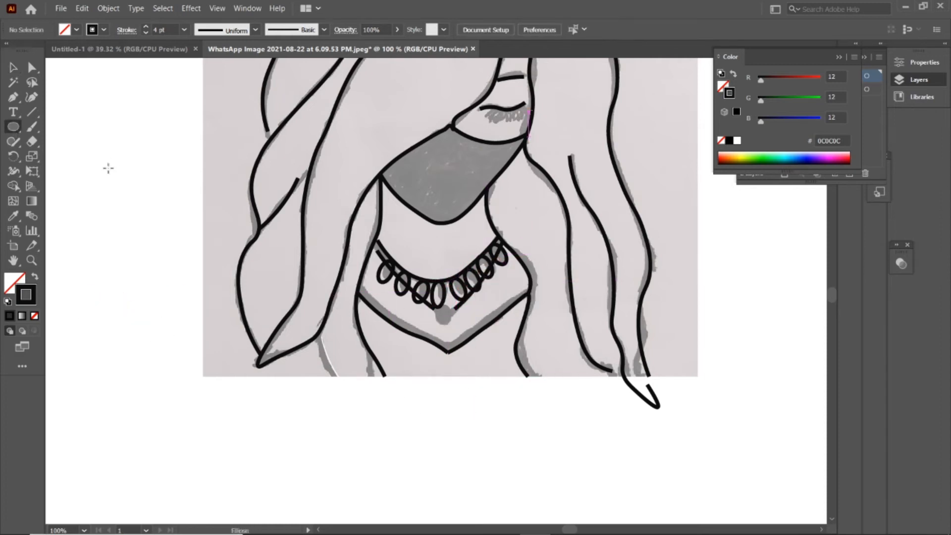
pyautogui.moveTo(96, 171); pyautogui.dragTo(124, 199)
pyautogui.doubleClick(27, 296)
pyautogui.click(491, 323)
pyautogui.moveTo(458, 278); pyautogui.dragTo(460, 299)
pyautogui.click(491, 334)
pyautogui.click(472, 305)
pyautogui.click(463, 200)
pyautogui.click(491, 339)
pyautogui.click(606, 195)
# - Give the pendant circle a thinner orange outline and position it at the tip of the necklace's V
pyautogui.click(145, 33)
pyautogui.doubleClick(27, 296)
pyautogui.click(491, 331)
pyautogui.click(470, 252)
pyautogui.click(490, 336)
pyautogui.click(441, 186)
pyautogui.click(470, 238)
pyautogui.click(606, 195)
pyautogui.moveTo(505, 323); pyautogui.dragTo(447, 321)
pyautogui.press('v')
pyautogui.click(99, 127)
# - Set the white line at the lower left shoulder to a 4 pt stroke with colour hex 070707
pyautogui.scroll(-3, 446, 322)
pyautogui.scroll(1, 446, 322)
pyautogui.click(331, 316)
pyautogui.click(146, 28)
pyautogui.click(146, 27)
pyautogui.click(145, 27)
pyautogui.click(145, 28)
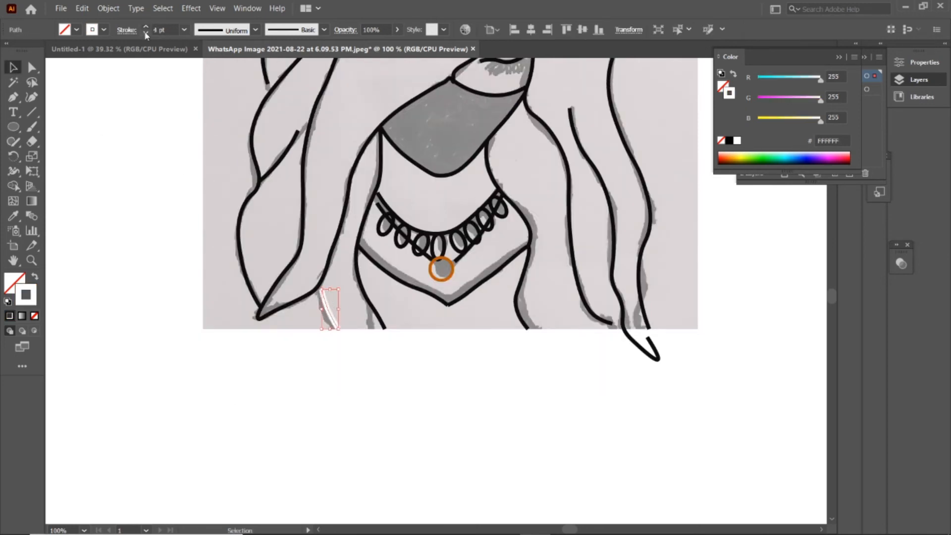
pyautogui.doubleClick(25, 295)
pyautogui.write('070707')
pyautogui.press('Return')
# - Draw a small ellipse over the centre of the headband flower
pyautogui.scroll(6, 488, 238)
pyautogui.scroll(3, 488, 238)
pyautogui.press('l')
pyautogui.moveTo(540, 138)
pyautogui.mouseDown()
pyautogui.moveTo(582, 153)
pyautogui.moveTo(565, 143)
pyautogui.mouseUp()
# - Trace the two curves of the flower's upper left petal from the headband around to the flower centre
pyautogui.click(32, 97)
pyautogui.keyDown('ctrl'); pyautogui.click(158, 146); pyautogui.keyUp('ctrl')
pyautogui.click(535, 138)
pyautogui.click(518, 132)
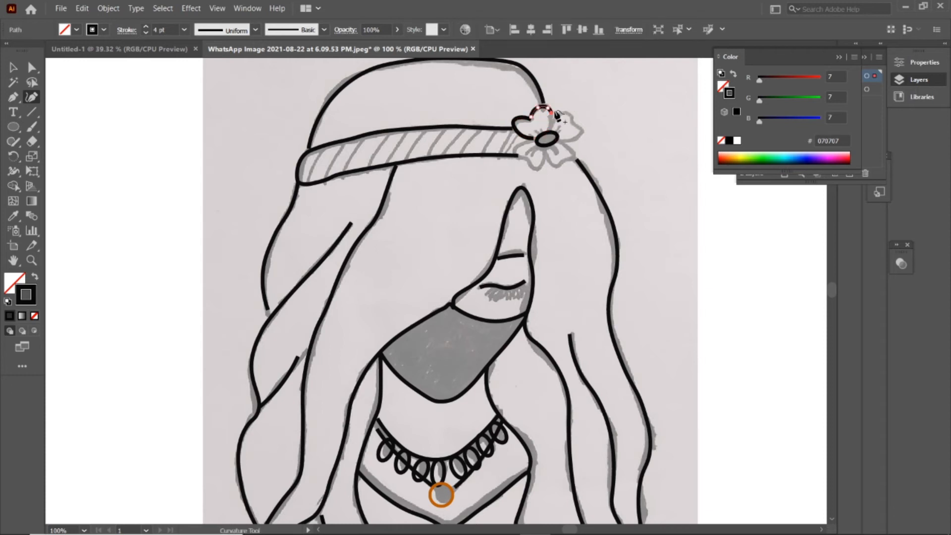
pyautogui.hotkey('ctrl', 'z')
pyautogui.hotkey('ctrl', 'shift', 'z')
# - Duplicate both curves of the upper left petal and place the copy as the flower's upper right petal
pyautogui.press('v')
pyautogui.click(513, 122)
pyautogui.click(532, 113)
pyautogui.keyDown('shift'); pyautogui.click(537, 114); pyautogui.keyUp('shift')
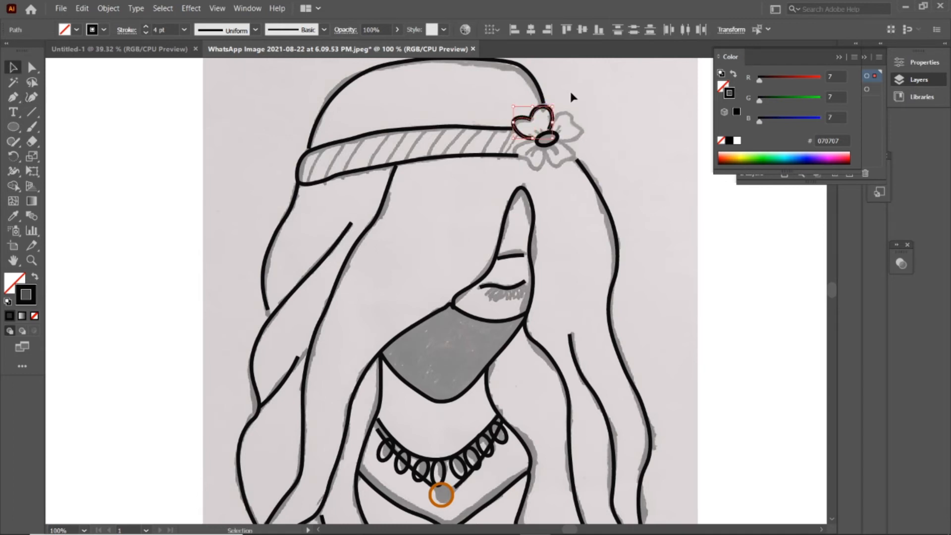
pyautogui.hotkey('ctrl', 'c')
pyautogui.hotkey('ctrl', 'v')
pyautogui.moveTo(435, 287); pyautogui.dragTo(593, 148)
# - Place further petal copies at the lower left and lower right of the flower centre
pyautogui.hotkey('ctrl', 'v')
pyautogui.moveTo(458, 311); pyautogui.dragTo(380, 281)
pyautogui.moveTo(431, 290); pyautogui.dragTo(567, 198)
pyautogui.hotkey('ctrl', 'z')
pyautogui.moveTo(458, 280); pyautogui.dragTo(586, 157)
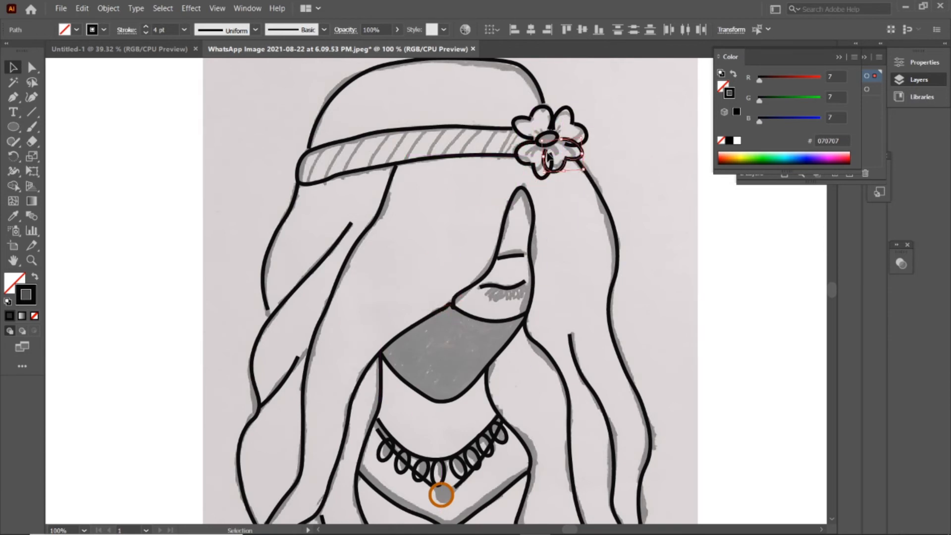
# - Close the gaps at the inner ends of the flower's right-hand petals with the Curvature tool
pyautogui.hotkey('shift', '~')
pyautogui.click(559, 144)
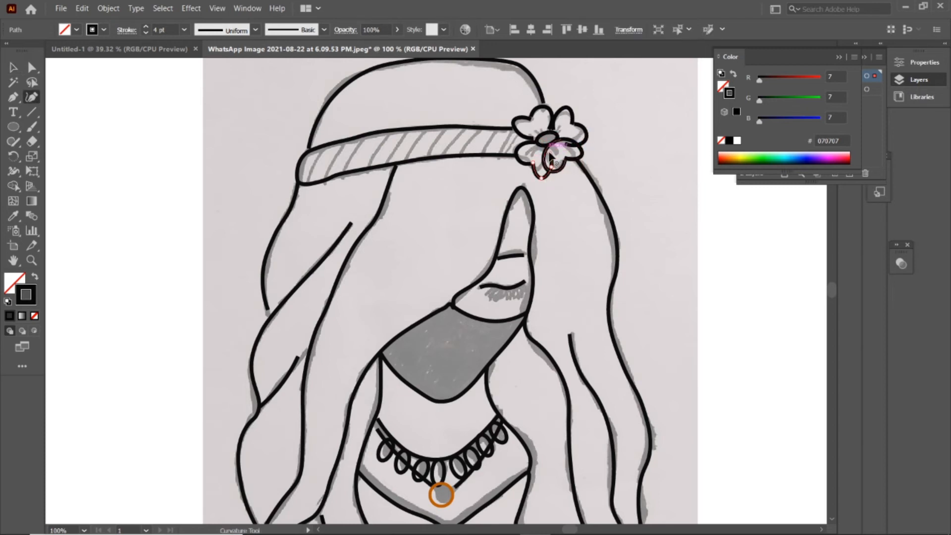
pyautogui.click(581, 143)
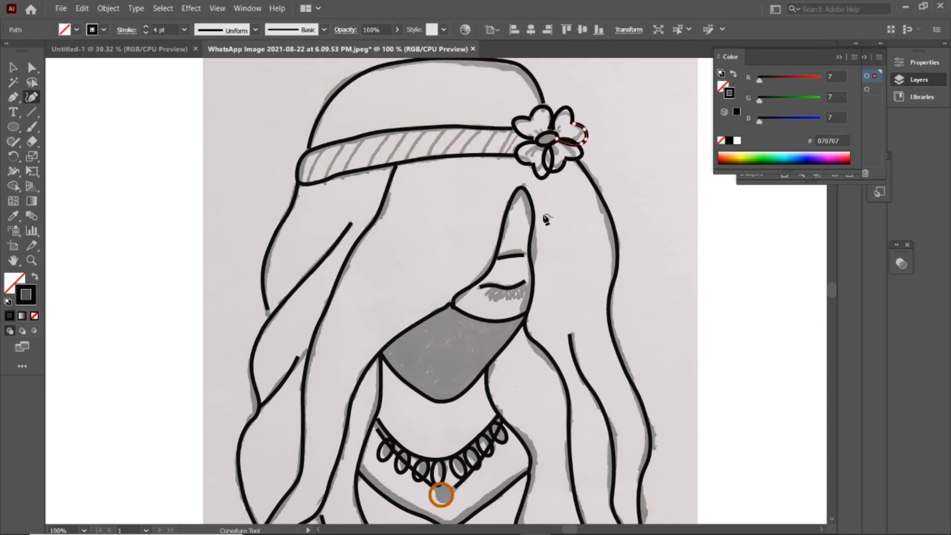
# - Draw a set of short curved eyelash strokes at 1 pt in the empty area left of the sketch
pyautogui.scroll(-3, 546, 219)
pyautogui.scroll(1, 586, 247)
pyautogui.click(148, 33)
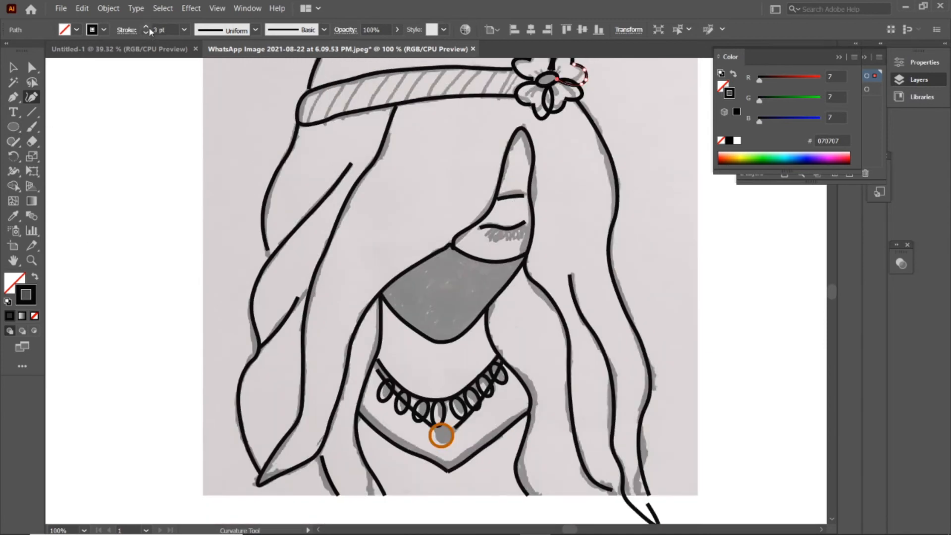
pyautogui.press('Escape')
pyautogui.press('Escape')
pyautogui.click(191, 260)
pyautogui.click(183, 267)
pyautogui.press('Escape')
pyautogui.click(188, 302)
pyautogui.click(186, 315)
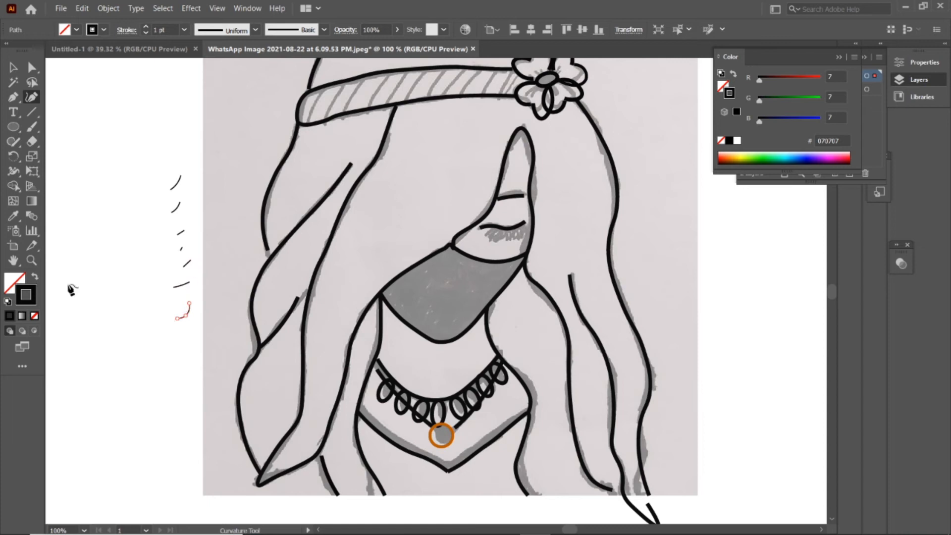
# - Move the longest lash stroke under the closed eyelid and place a row of copies along it
pyautogui.press('v')
pyautogui.click(176, 182)
pyautogui.press('Delete')
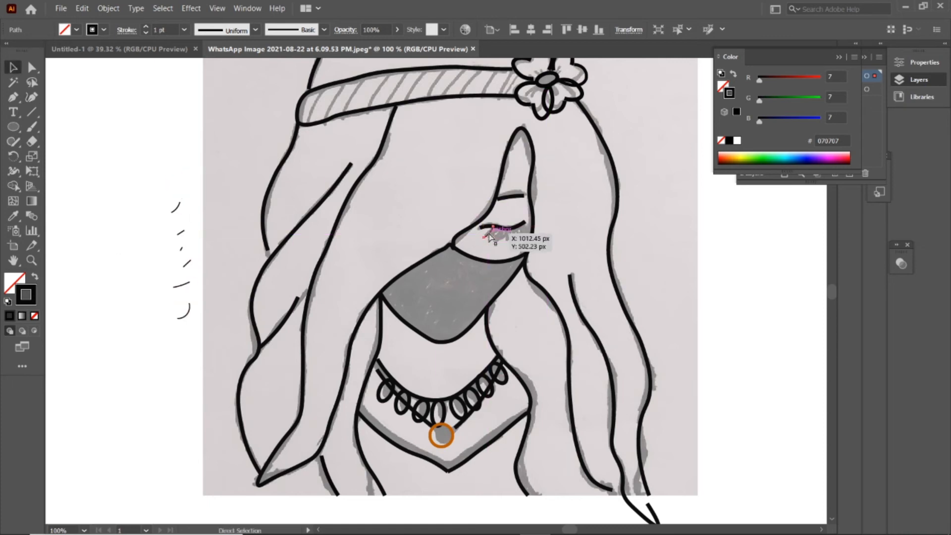
pyautogui.moveTo(436, 291); pyautogui.dragTo(497, 235)
pyautogui.hotkey('ctrl', 'v')
pyautogui.moveTo(436, 292); pyautogui.dragTo(503, 236)
pyautogui.hotkey('ctrl', 'v')
pyautogui.moveTo(436, 291); pyautogui.dragTo(509, 235)
pyautogui.hotkey('ctrl', 'v')
pyautogui.moveTo(450, 283); pyautogui.dragTo(514, 236)
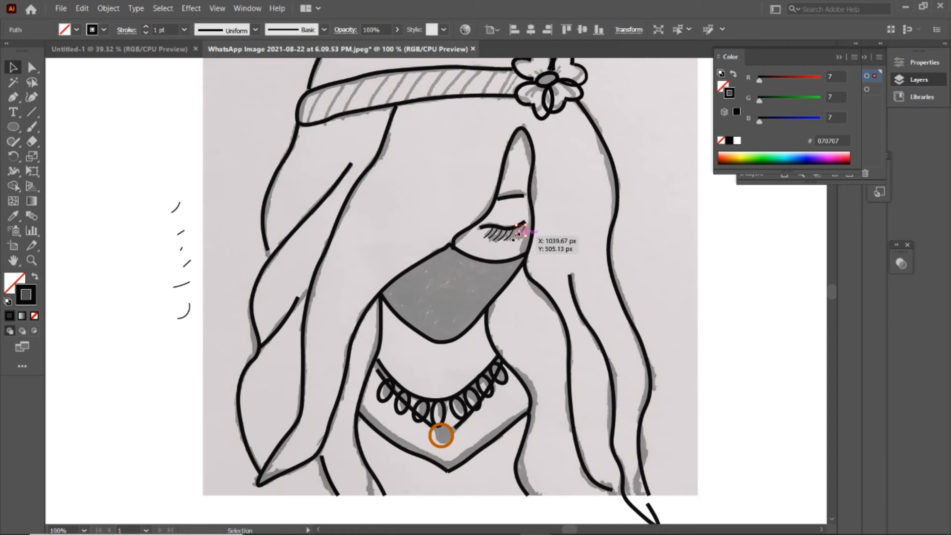
# - Fill the outer end of the lash row with the second drawn lash and a reshaped lash copy
pyautogui.moveTo(175, 207); pyautogui.dragTo(515, 241)
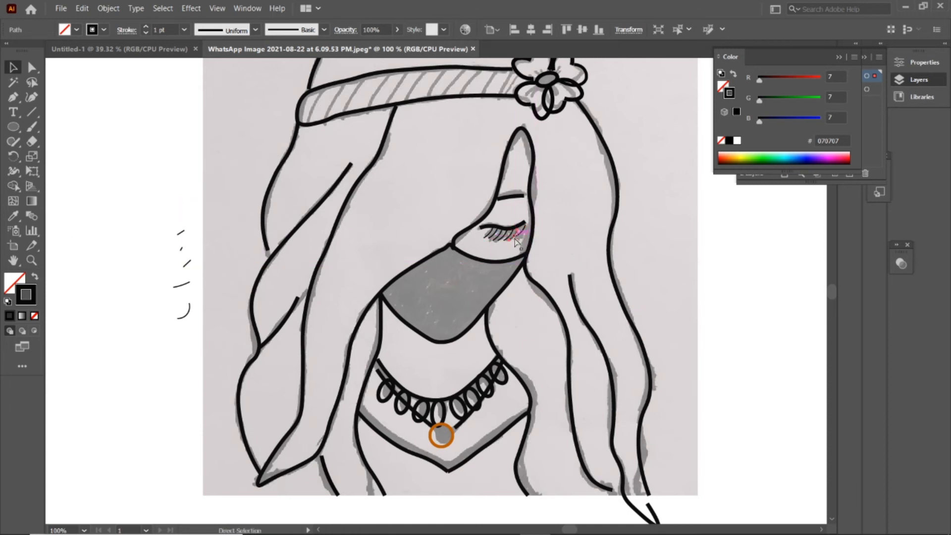
pyautogui.moveTo(436, 291)
pyautogui.mouseDown()
pyautogui.moveTo(620, 233)
pyautogui.moveTo(657, 236)
pyautogui.mouseUp()
pyautogui.moveTo(662, 242); pyautogui.dragTo(667, 247)
pyautogui.moveTo(669, 251); pyautogui.dragTo(674, 248)
pyautogui.moveTo(665, 247); pyautogui.dragTo(667, 249)
pyautogui.moveTo(657, 242)
pyautogui.mouseDown()
pyautogui.moveTo(510, 242)
pyautogui.moveTo(635, 255)
pyautogui.moveTo(518, 234)
pyautogui.moveTo(658, 216)
pyautogui.mouseUp()
pyautogui.moveTo(661, 222)
pyautogui.mouseDown()
pyautogui.moveTo(666, 231)
pyautogui.moveTo(674, 223)
pyautogui.moveTo(521, 233)
pyautogui.moveTo(667, 224)
pyautogui.moveTo(667, 232)
pyautogui.moveTo(515, 245)
pyautogui.moveTo(538, 235)
pyautogui.moveTo(521, 232)
pyautogui.moveTo(648, 263)
pyautogui.moveTo(654, 275)
pyautogui.moveTo(645, 276)
pyautogui.mouseUp()
pyautogui.click(600, 215)
pyautogui.moveTo(648, 267)
pyautogui.mouseDown()
pyautogui.moveTo(533, 242)
pyautogui.moveTo(506, 253)
pyautogui.moveTo(517, 238)
pyautogui.mouseUp()
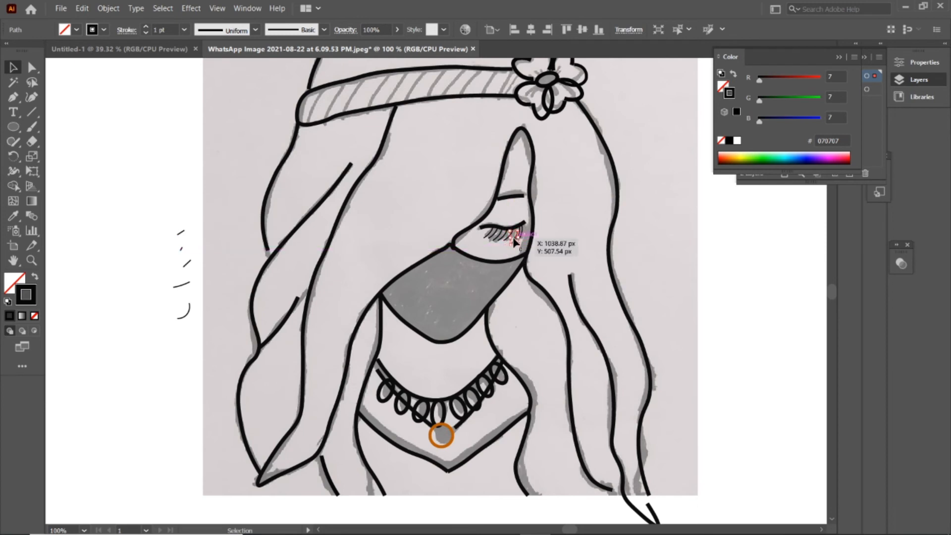
pyautogui.click(645, 212)
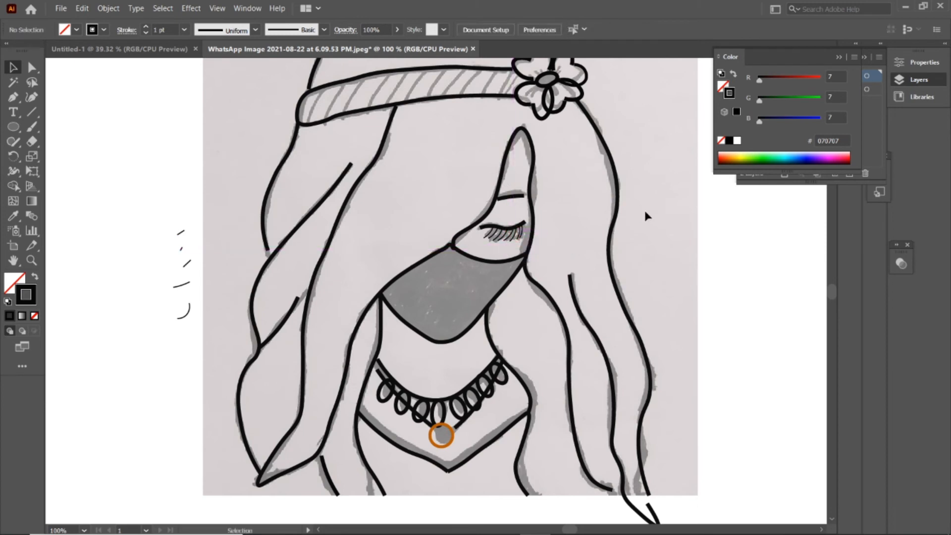
# - Trace the eyebrow's arched upper edge, starting from the left end of its lower line
pyautogui.hotkey('shift', '`')
pyautogui.click(498, 198)
pyautogui.click(497, 198)
pyautogui.press('v')
pyautogui.click(111, 164)
# - Delete the leftover lash strokes beside the sketch
pyautogui.scroll(-1, 110, 164)
pyautogui.moveTo(142, 216)
pyautogui.mouseDown()
pyautogui.moveTo(180, 272)
pyautogui.moveTo(198, 338)
pyautogui.mouseUp()
pyautogui.press('Delete')
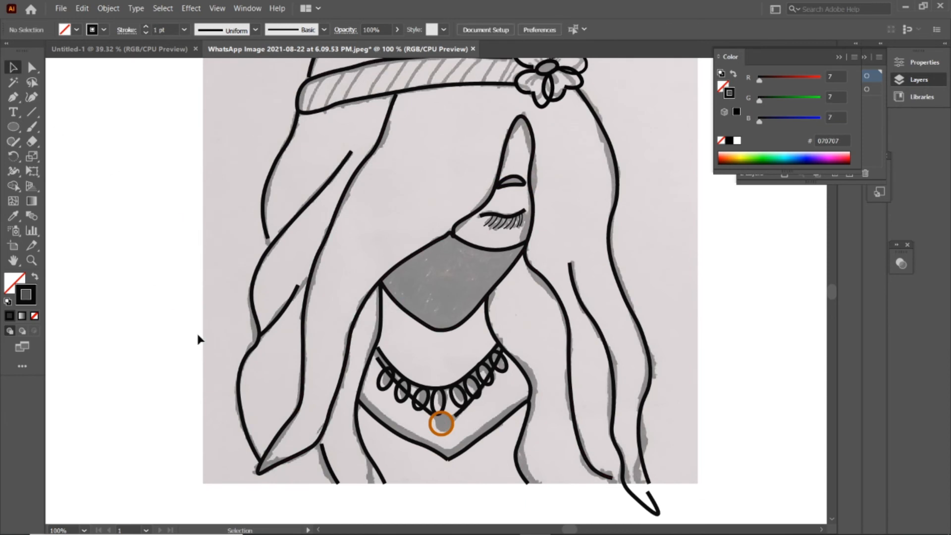
# - Set the eyelash strokes to 3 pt and hide the sketch template layer
pyautogui.scroll(3, 199, 340)
pyautogui.click(840, 58)
pyautogui.scroll(2, 620, 300)
pyautogui.scroll(-3, 652, 240)
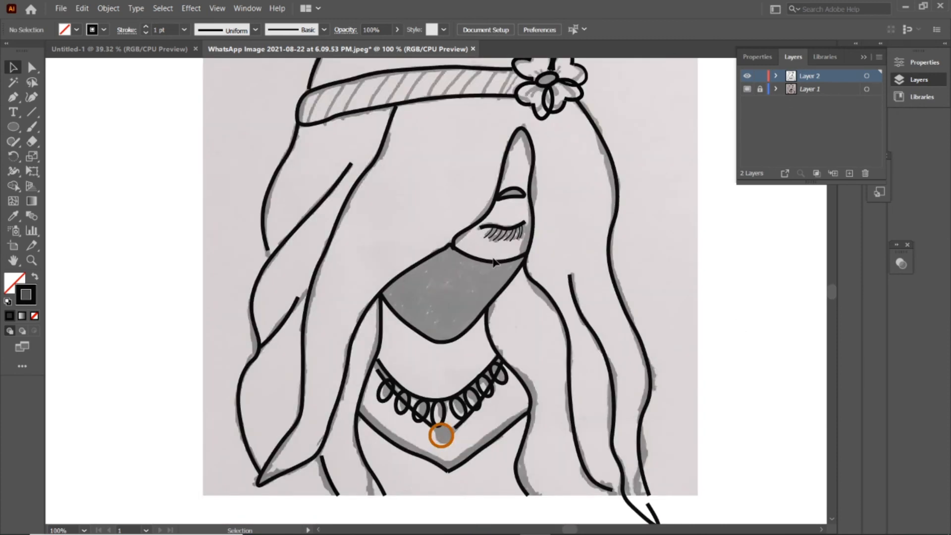
pyautogui.moveTo(480, 239); pyautogui.dragTo(520, 240)
pyautogui.click(146, 26)
pyautogui.click(145, 27)
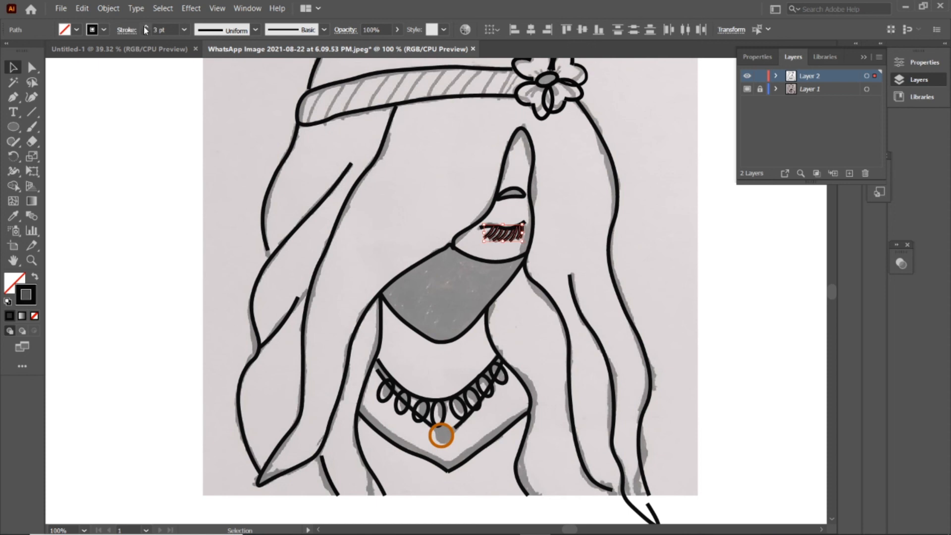
pyautogui.click(646, 181)
pyautogui.click(747, 88)
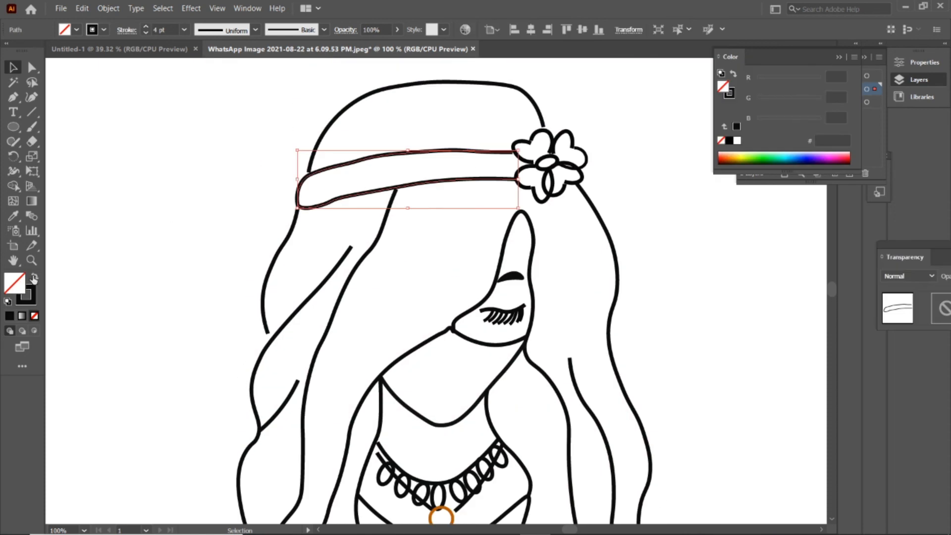
# - Swap fill and stroke on the headband and the flower's centre ellipse so both become solid black
pyautogui.click(35, 276)
pyautogui.click(208, 198)
pyautogui.click(513, 159)
pyautogui.click(549, 156)
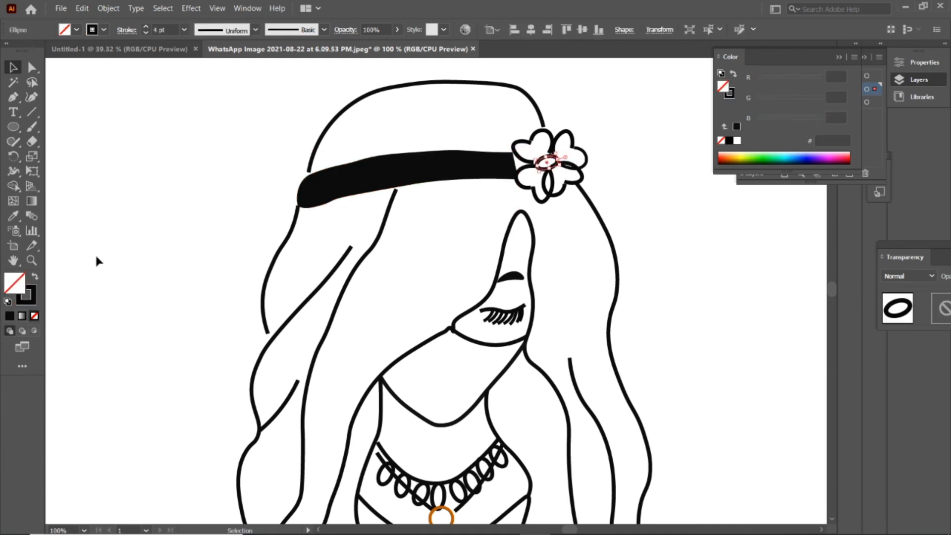
pyautogui.click(35, 277)
pyautogui.click(132, 288)
# - Turn the four bead ellipses on the left half of the necklace solid black by swapping fill and stroke
pyautogui.scroll(-3, 346, 307)
pyautogui.click(386, 317)
pyautogui.click(34, 276)
pyautogui.click(397, 325)
pyautogui.click(34, 276)
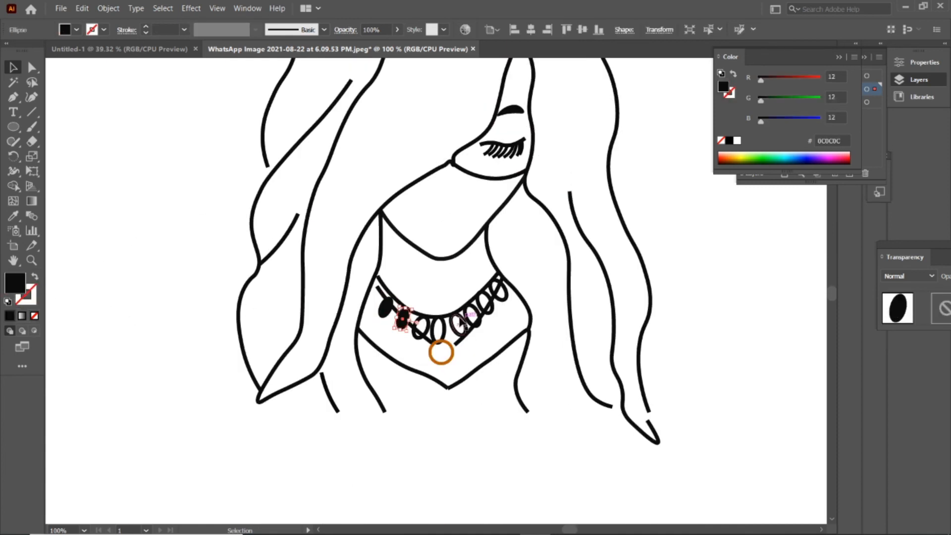
pyautogui.click(416, 333)
pyautogui.click(35, 276)
pyautogui.click(433, 333)
pyautogui.click(34, 276)
# - Swap fill and stroke on the four bead ellipses on the necklace's right half to make them solid black
pyautogui.click(453, 328)
pyautogui.click(34, 276)
pyautogui.click(474, 314)
pyautogui.click(35, 276)
pyautogui.click(485, 300)
pyautogui.click(34, 276)
pyautogui.click(499, 290)
pyautogui.click(34, 276)
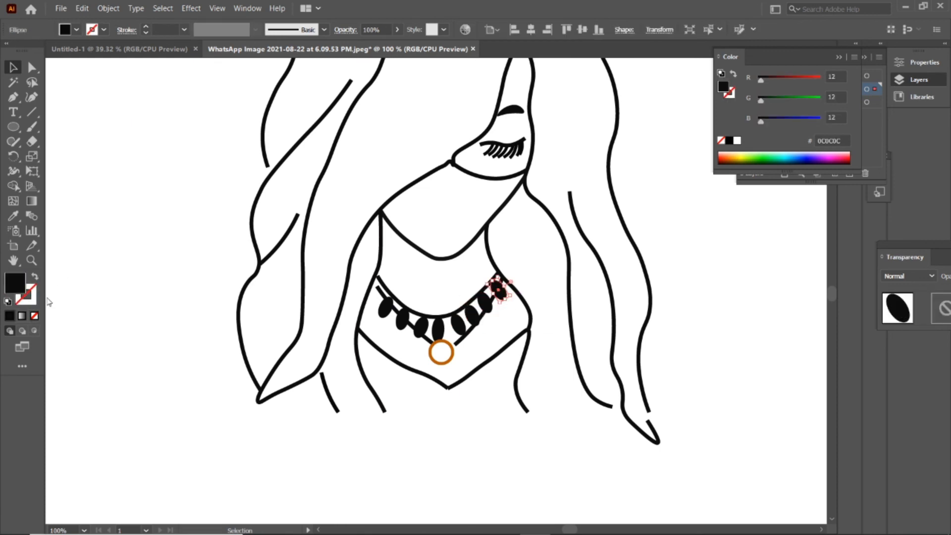
pyautogui.click(642, 360)
# - Extend the upper end of the short line below the left hair strand to meet the hair, undoing any stray curve points
pyautogui.scroll(2, 641, 361)
pyautogui.click(327, 418)
pyautogui.click(32, 97)
pyautogui.click(357, 455)
pyautogui.hotkey('ctrl', 'z')
pyautogui.moveTo(321, 406); pyautogui.dragTo(321, 401)
pyautogui.click(340, 411)
pyautogui.hotkey('ctrl', 'z')
pyautogui.click(444, 454)
pyautogui.hotkey('ctrl', 'z')
pyautogui.scroll(2, 553, 487)
pyautogui.scroll(2, 553, 487)
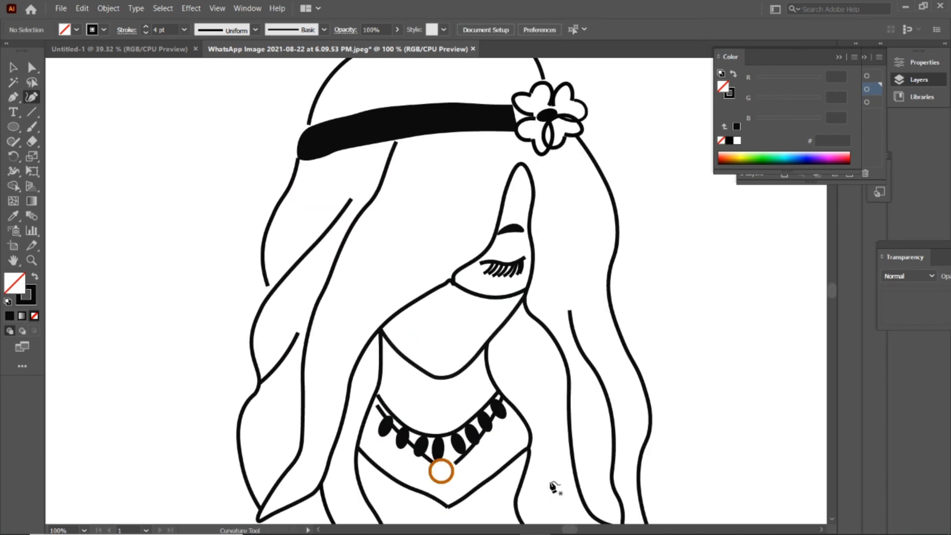
pyautogui.click(14, 68)
pyautogui.click(471, 239)
pyautogui.click(453, 268)
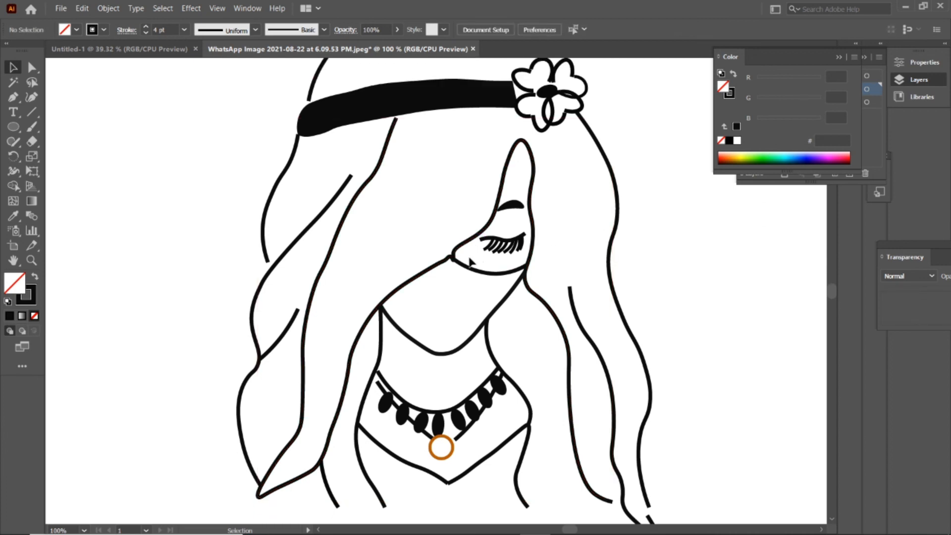
pyautogui.click(839, 57)
pyautogui.click(32, 127)
pyautogui.click(807, 76)
pyautogui.moveTo(32, 127)
pyautogui.mouseDown()
pyautogui.moveTo(54, 122)
pyautogui.moveTo(57, 142)
pyautogui.moveTo(57, 125)
pyautogui.mouseUp()
pyautogui.click(13, 67)
pyautogui.click(506, 223)
pyautogui.press('Delete')
pyautogui.scroll(2, 503, 270)
pyautogui.click(309, 159)
pyautogui.click(294, 207)
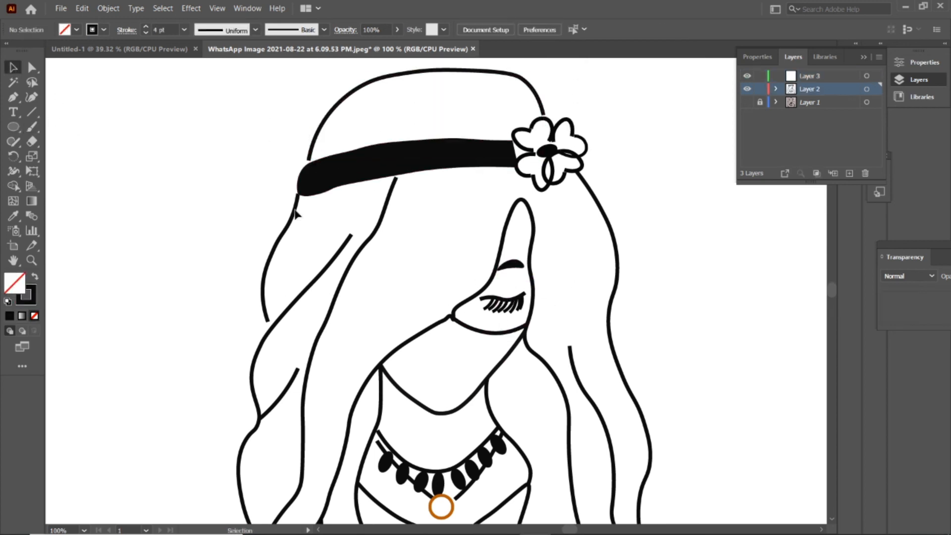
# - Paint the face mask solid black with the Blob Brush, following its outline first and then filling the inside
pyautogui.scroll(-2, 438, 240)
pyautogui.scroll(1, 434, 262)
pyautogui.moveTo(31, 127); pyautogui.dragTo(56, 142)
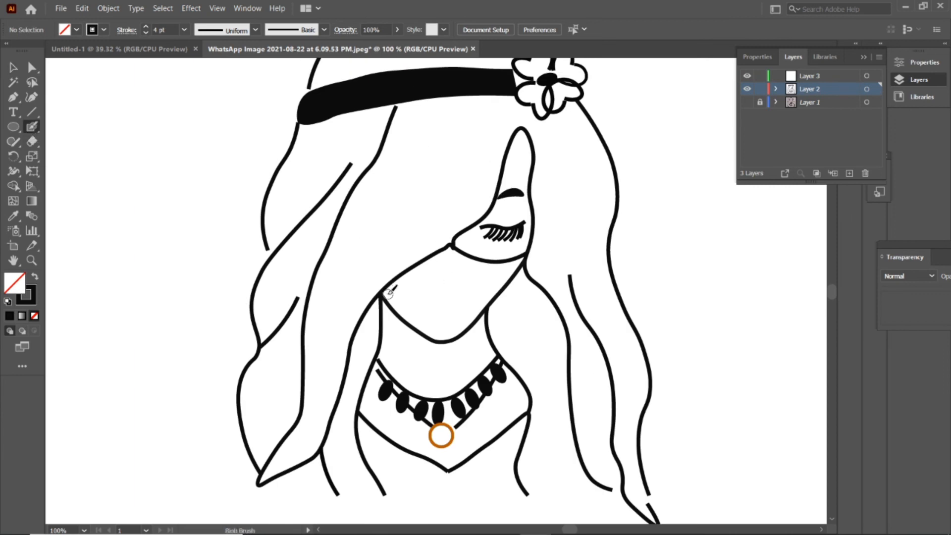
pyautogui.moveTo(473, 264); pyautogui.dragTo(520, 267)
pyautogui.moveTo(390, 296); pyautogui.dragTo(410, 313)
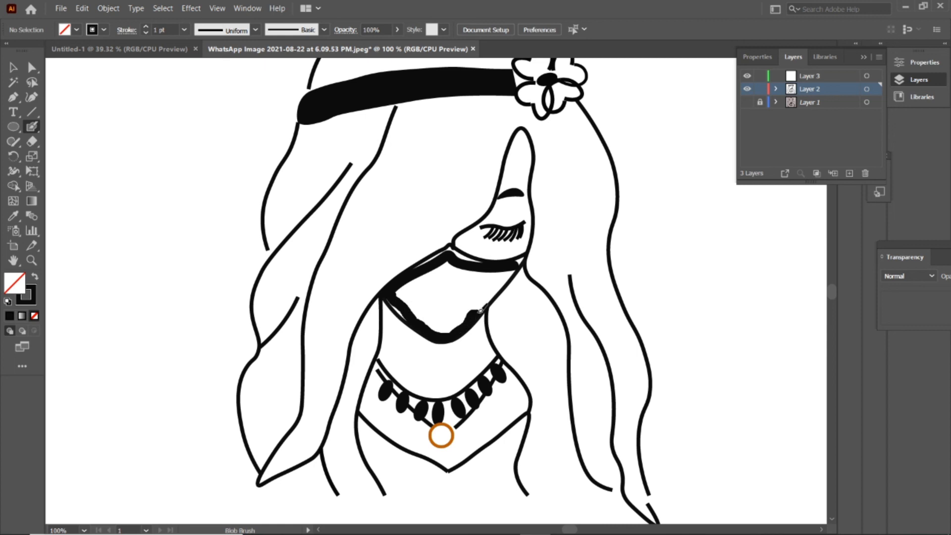
pyautogui.moveTo(496, 272)
pyautogui.mouseDown()
pyautogui.moveTo(465, 324)
pyautogui.moveTo(449, 319)
pyautogui.moveTo(439, 330)
pyautogui.moveTo(404, 295)
pyautogui.moveTo(446, 306)
pyautogui.moveTo(436, 267)
pyautogui.moveTo(429, 289)
pyautogui.moveTo(417, 277)
pyautogui.moveTo(407, 314)
pyautogui.moveTo(395, 300)
pyautogui.moveTo(440, 270)
pyautogui.moveTo(452, 287)
pyautogui.moveTo(435, 311)
pyautogui.moveTo(462, 313)
pyautogui.moveTo(470, 281)
pyautogui.mouseUp()
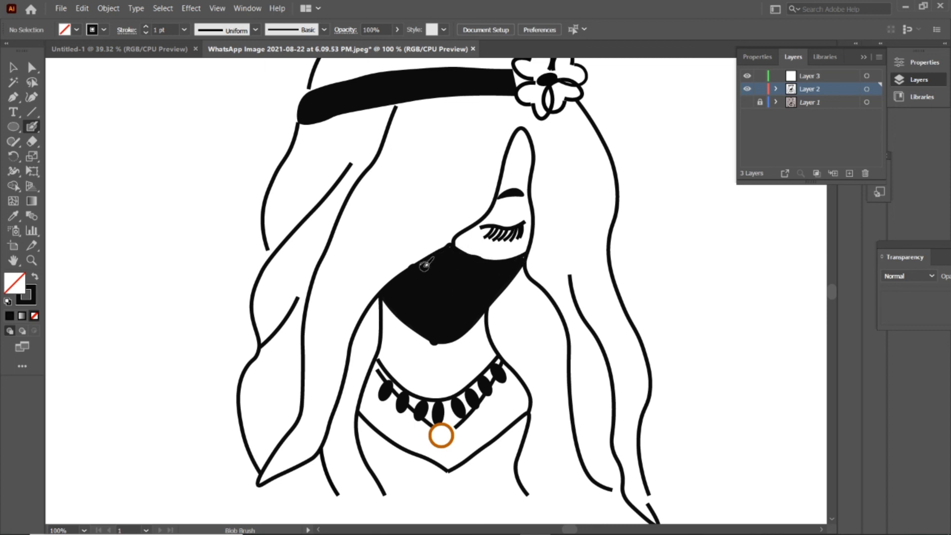
# - Erase the black paint that spills past the face mask's upper and lower edges
pyautogui.click(32, 141)
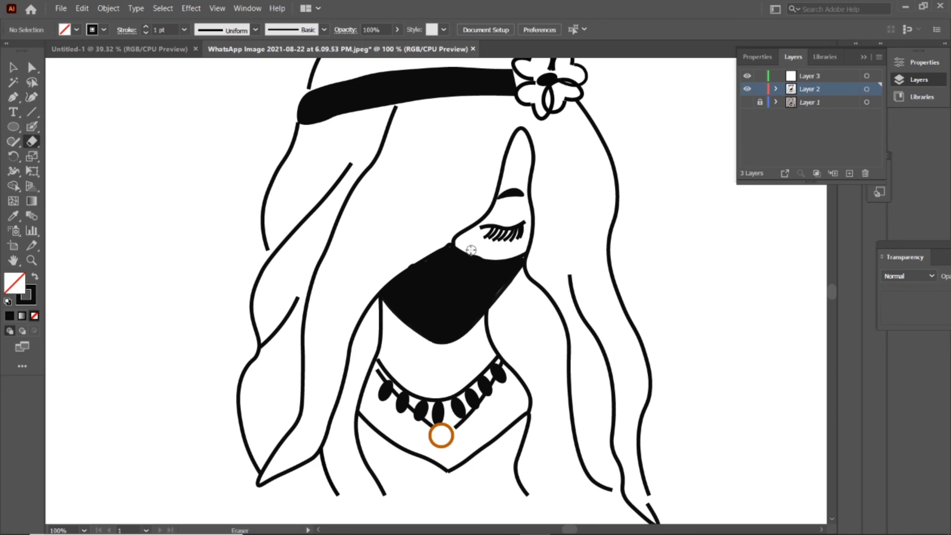